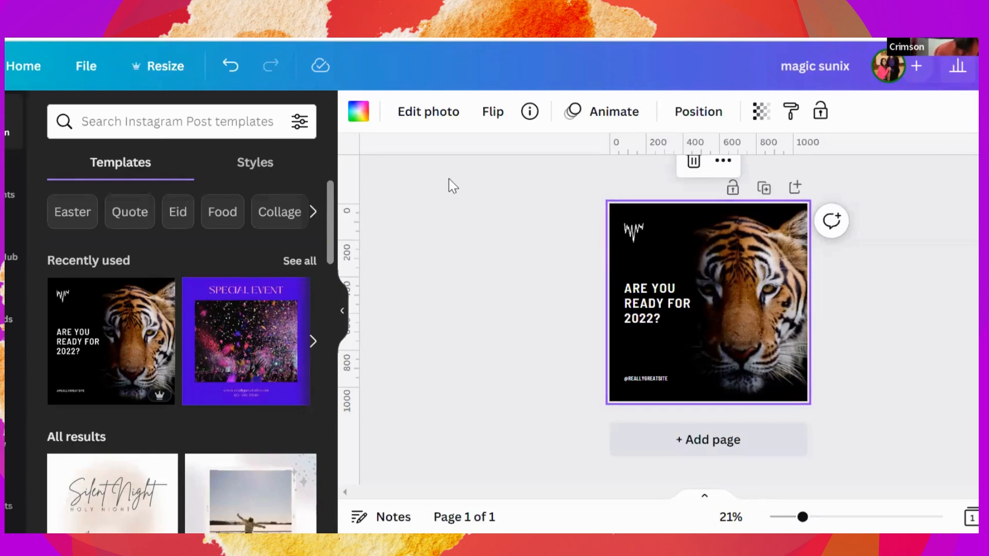
Remove the background of the tiger photo with BG Remover.
{"action": "left_click", "coordinate": [423, 112]}
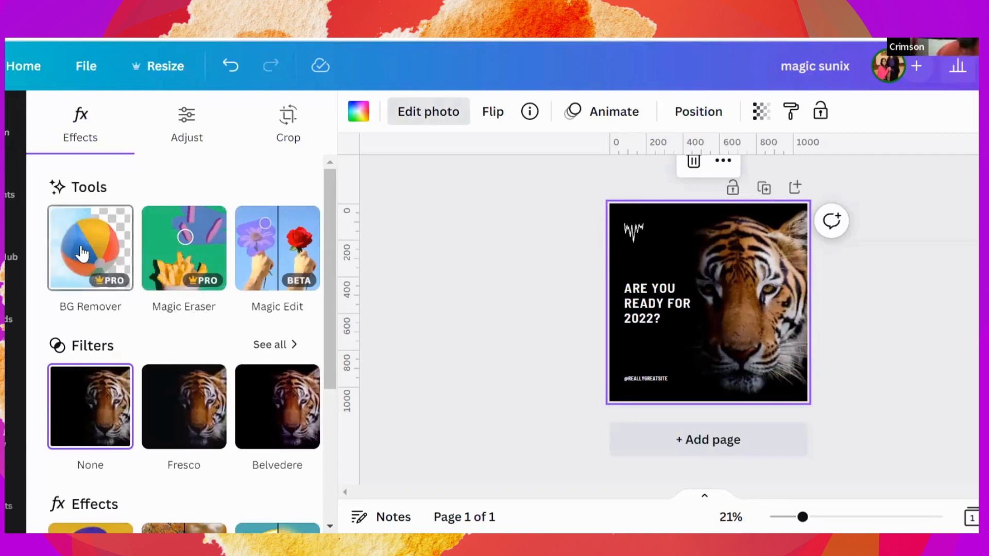
{"action": "left_click", "coordinate": [82, 253]}
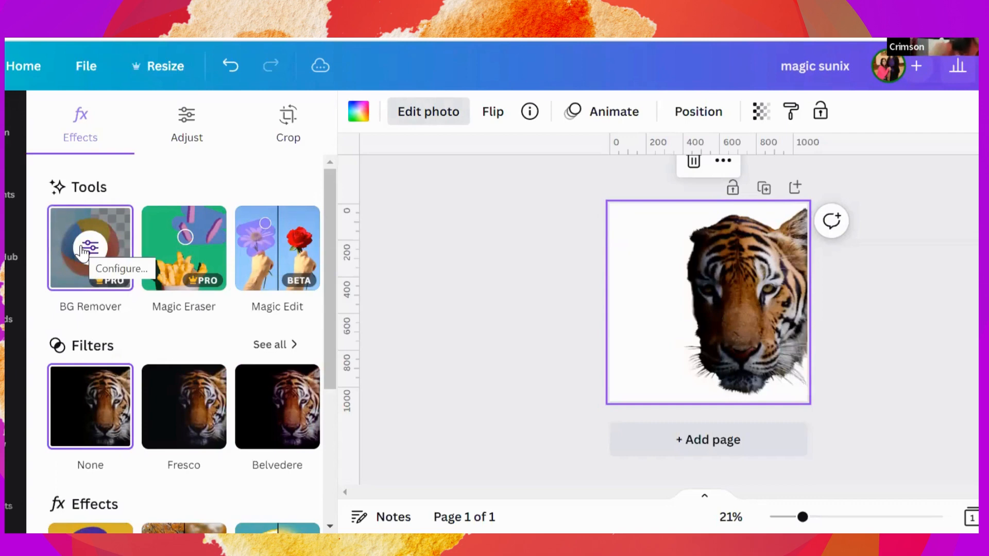
Recolour the "ARE YOU READY FOR 2022?" headline black using the brand kit colours.
{"action": "key", "text": "t"}
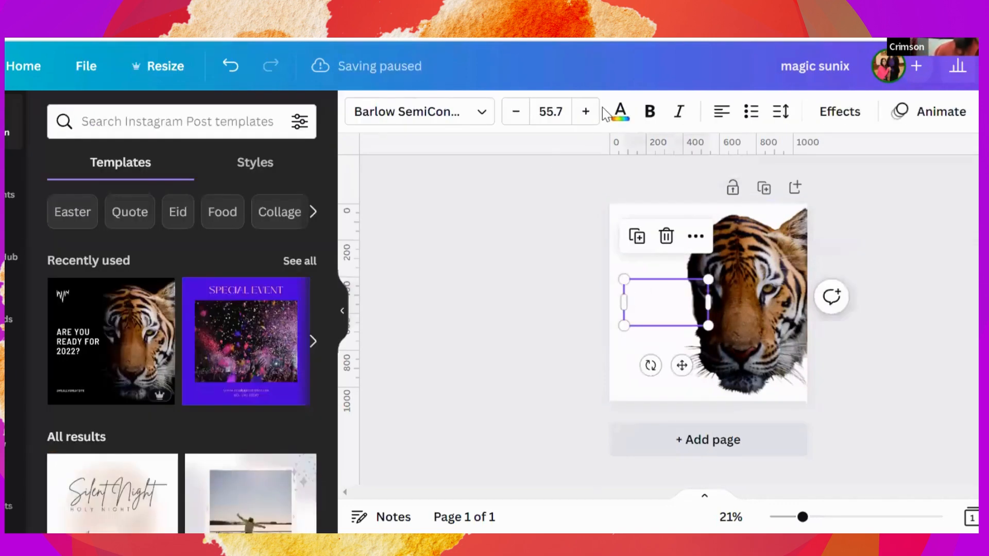
{"action": "left_click", "coordinate": [620, 111]}
{"action": "left_click", "coordinate": [108, 345]}
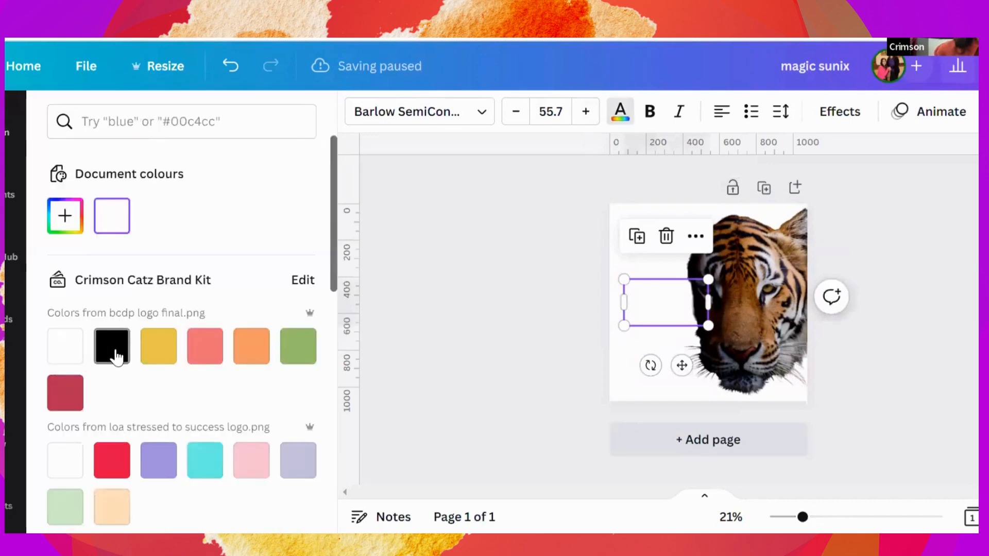
{"action": "key", "text": "Escape"}
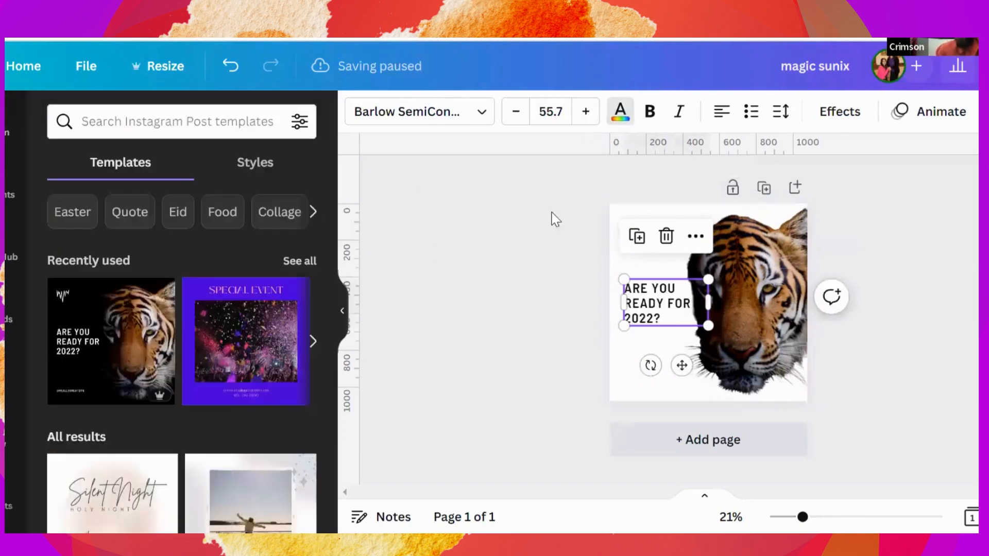
Recolour the zigzag logo above the headline coral using the brand kit colours.
{"action": "left_click", "coordinate": [654, 212]}
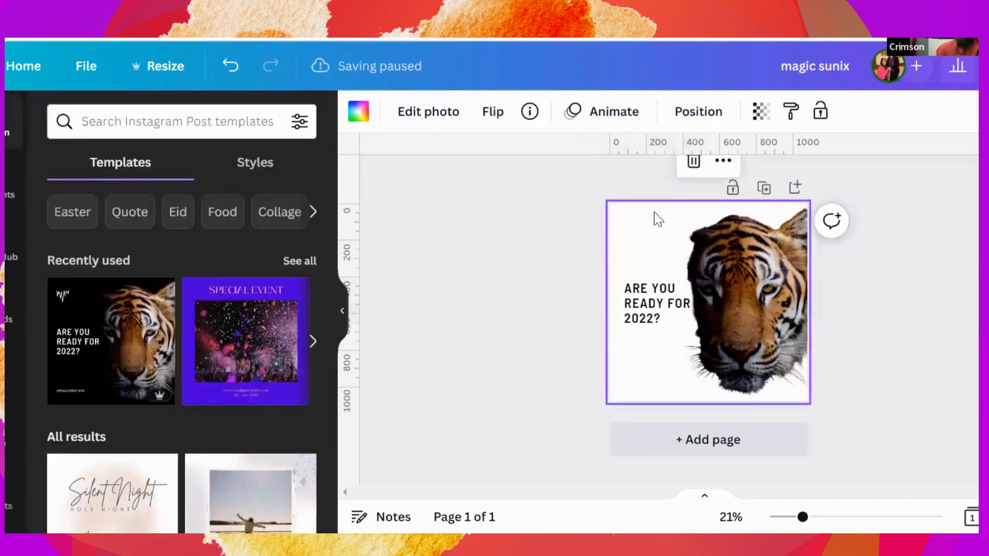
{"action": "left_click", "coordinate": [635, 234]}
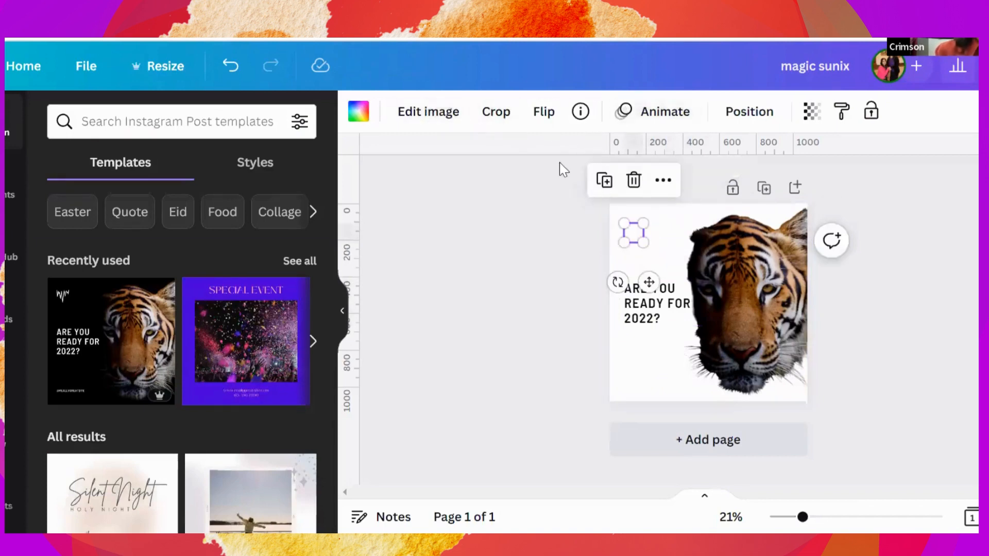
{"action": "left_click", "coordinate": [359, 119]}
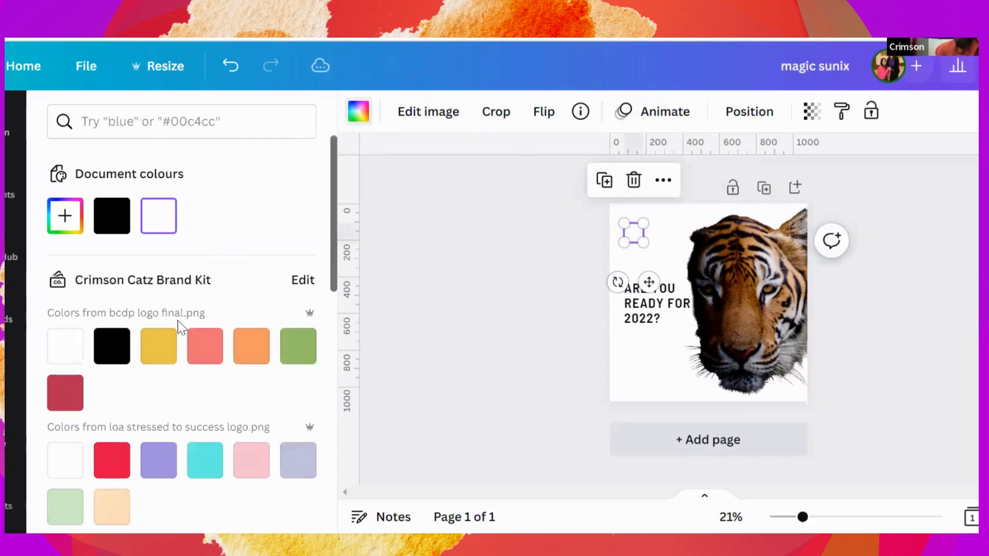
{"action": "left_click", "coordinate": [205, 345]}
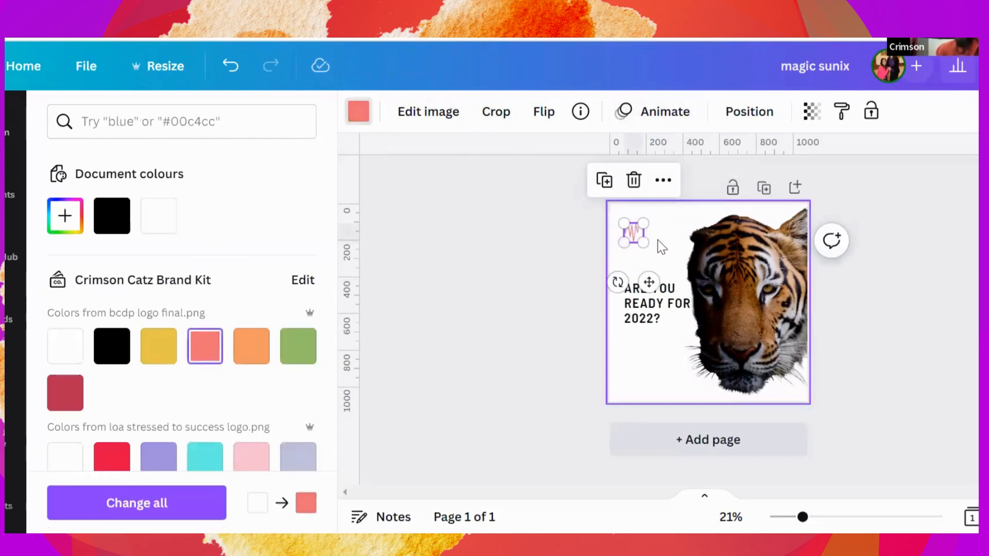
{"action": "left_click", "coordinate": [543, 280]}
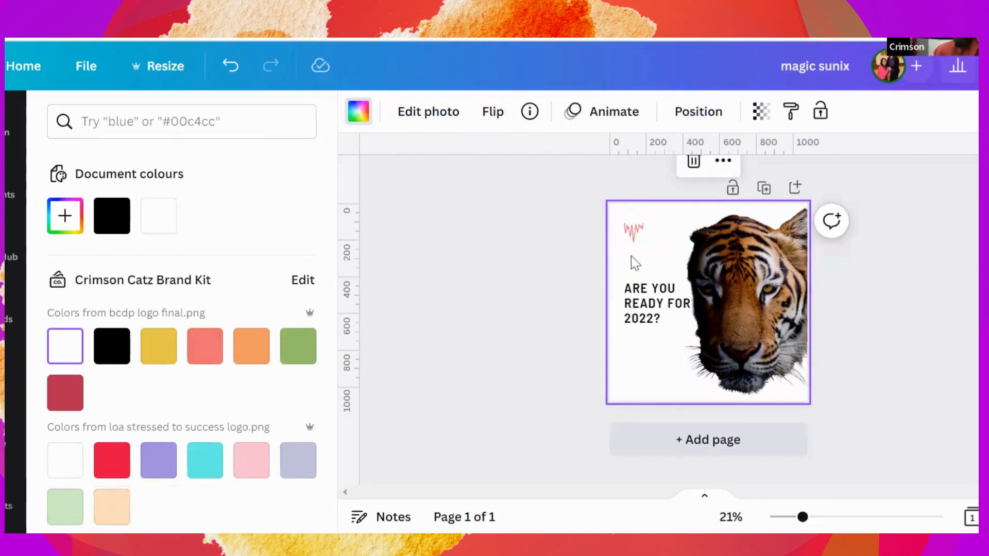
Switch the tiger photo to Magic Eraser and erase the tiger's ear with a brush size of 100.
{"action": "left_click", "coordinate": [426, 116]}
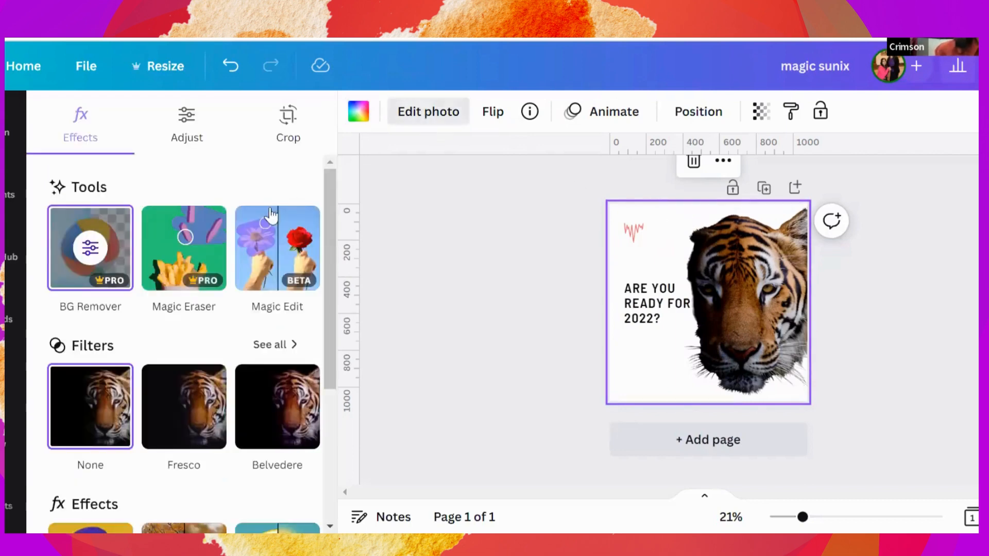
{"action": "left_click", "coordinate": [183, 240]}
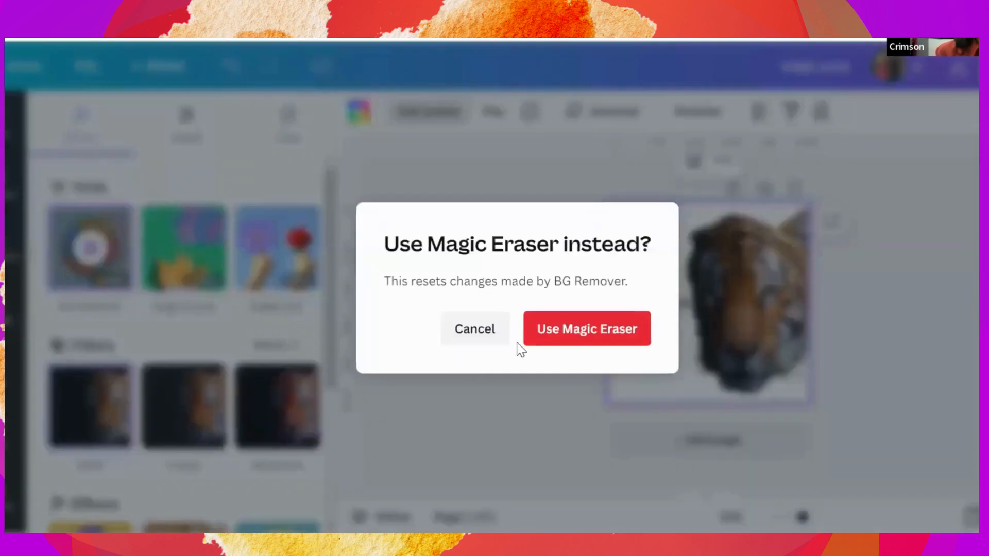
{"action": "left_click", "coordinate": [555, 330]}
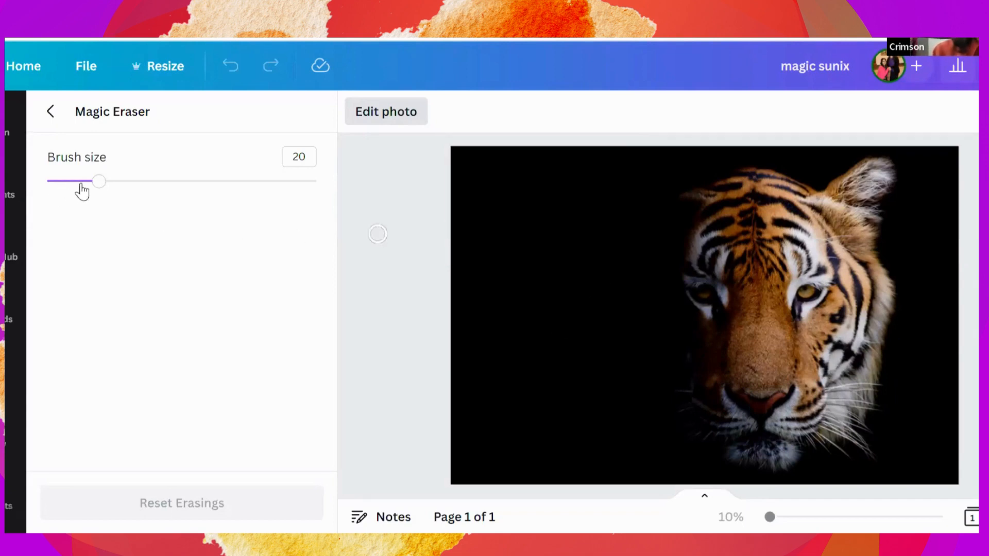
{"action": "mouse_move", "coordinate": [85, 183]}
{"action": "left_mouse_down"}
{"action": "mouse_move", "coordinate": [61, 181]}
{"action": "mouse_move", "coordinate": [337, 206]}
{"action": "left_mouse_up"}
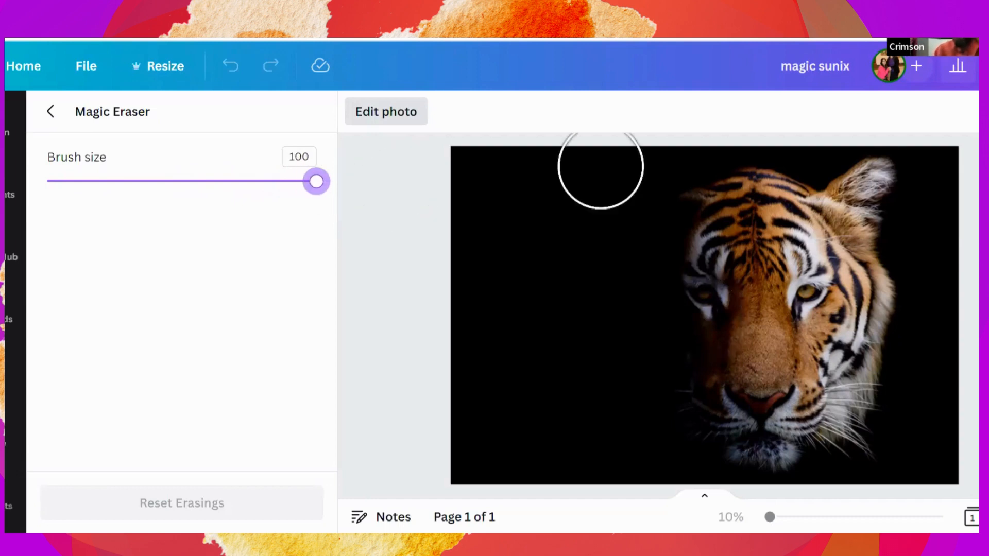
{"action": "mouse_move", "coordinate": [815, 212]}
{"action": "left_mouse_down"}
{"action": "mouse_move", "coordinate": [864, 205]}
{"action": "mouse_move", "coordinate": [839, 198]}
{"action": "mouse_move", "coordinate": [859, 185]}
{"action": "mouse_move", "coordinate": [890, 202]}
{"action": "mouse_move", "coordinate": [881, 228]}
{"action": "mouse_move", "coordinate": [840, 204]}
{"action": "mouse_move", "coordinate": [869, 227]}
{"action": "mouse_move", "coordinate": [891, 291]}
{"action": "left_mouse_up"}
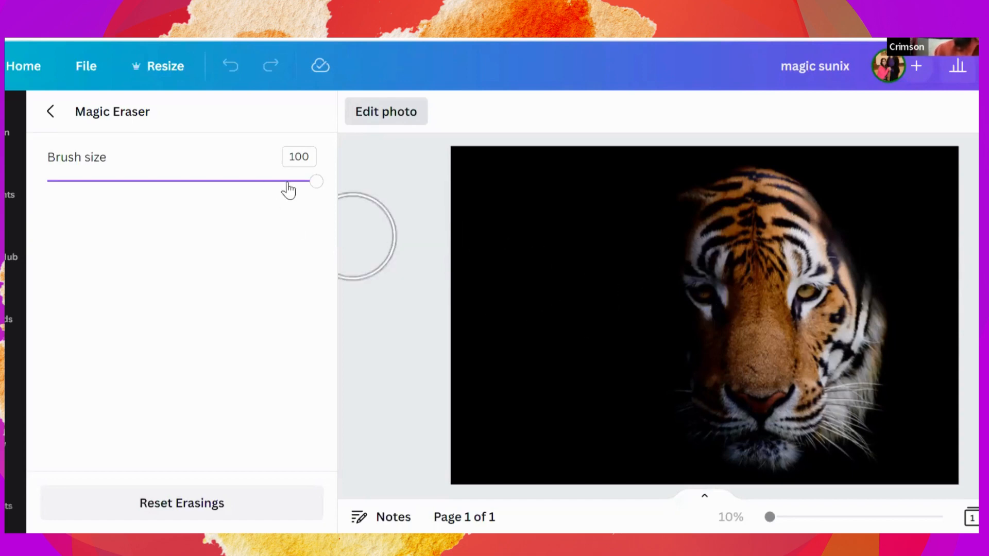
Set the Magic Eraser brush size to 12 and erase the iris of the tiger's brighter eye.
{"action": "left_click_drag", "start_coordinate": [314, 194], "coordinate": [292, 194]}
{"action": "mouse_move", "coordinate": [209, 196]}
{"action": "left_mouse_down"}
{"action": "mouse_move", "coordinate": [51, 190]}
{"action": "mouse_move", "coordinate": [77, 195]}
{"action": "left_mouse_up"}
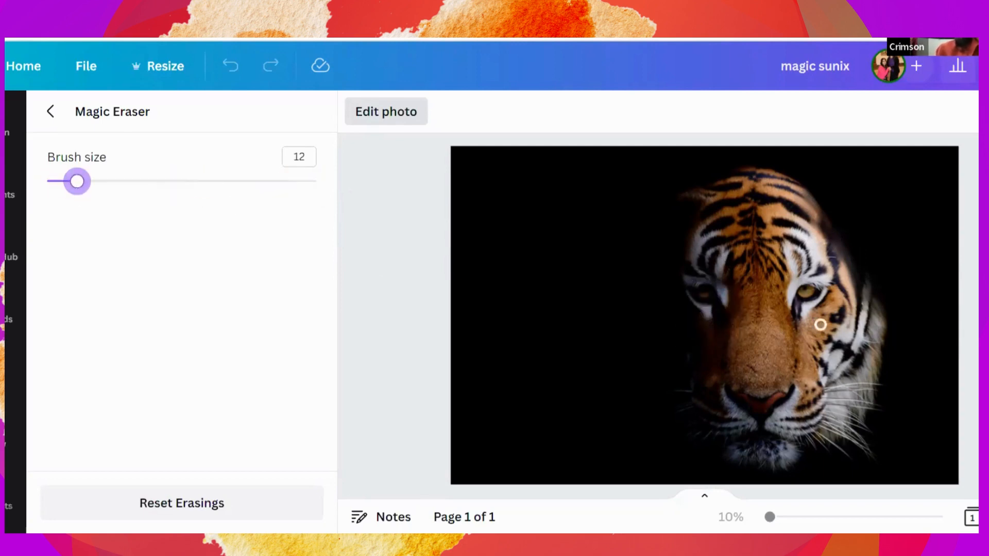
{"action": "scroll", "coordinate": [820, 325], "scroll_direction": "up", "scroll_amount": 5}
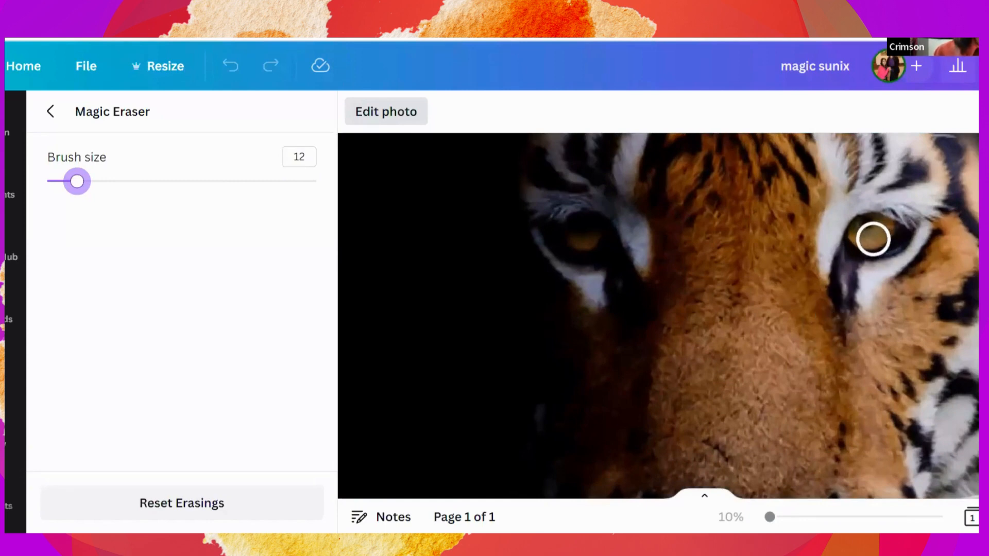
{"action": "mouse_move", "coordinate": [865, 234]}
{"action": "left_mouse_down"}
{"action": "mouse_move", "coordinate": [878, 240]}
{"action": "mouse_move", "coordinate": [867, 229]}
{"action": "mouse_move", "coordinate": [867, 238]}
{"action": "left_mouse_up"}
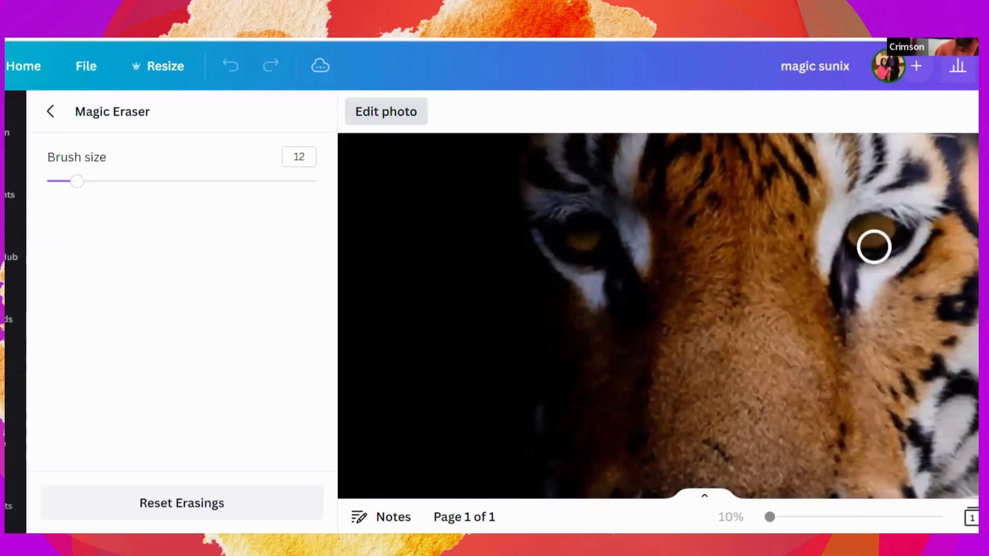
{"action": "left_click_drag", "start_coordinate": [872, 239], "coordinate": [883, 234]}
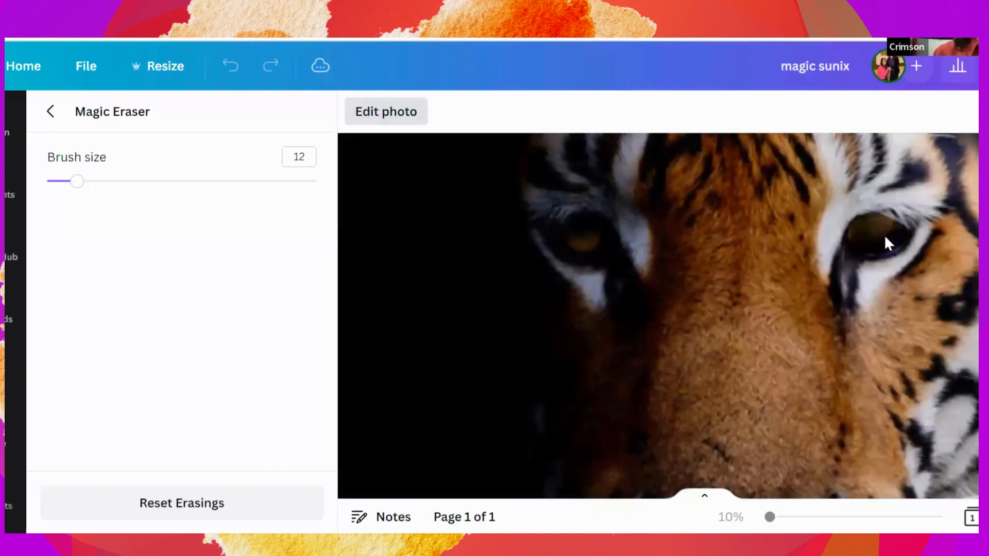
{"action": "left_click", "coordinate": [876, 237]}
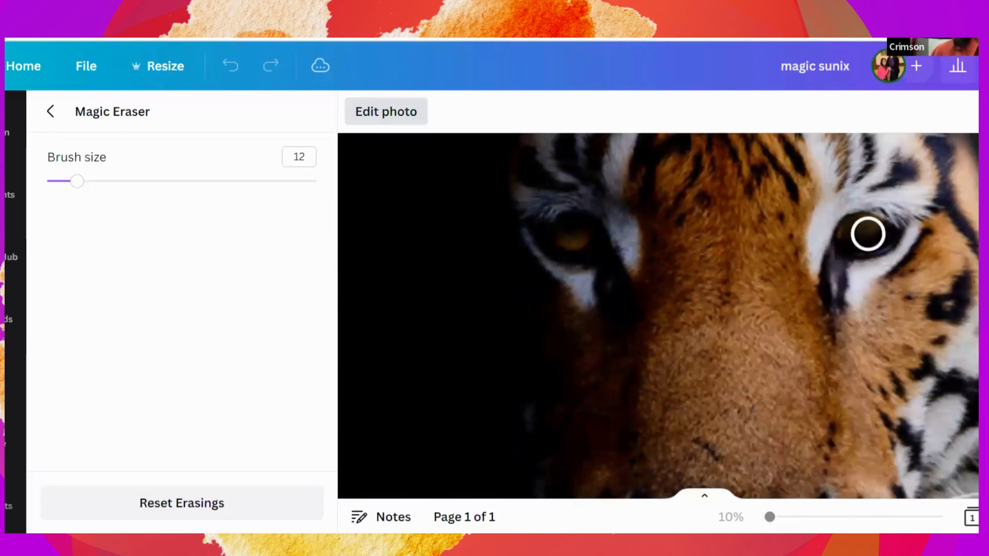
{"action": "left_click", "coordinate": [864, 225]}
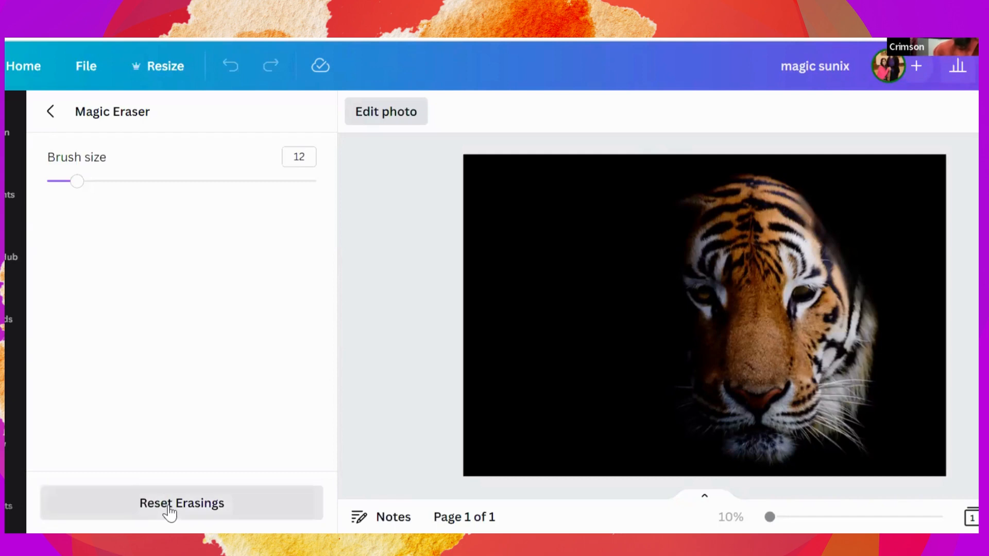
Switch the photo to Magic Edit and brush over the right half of the tiger's face at brush size 83.
{"action": "left_click", "coordinate": [384, 117]}
{"action": "left_click", "coordinate": [428, 119]}
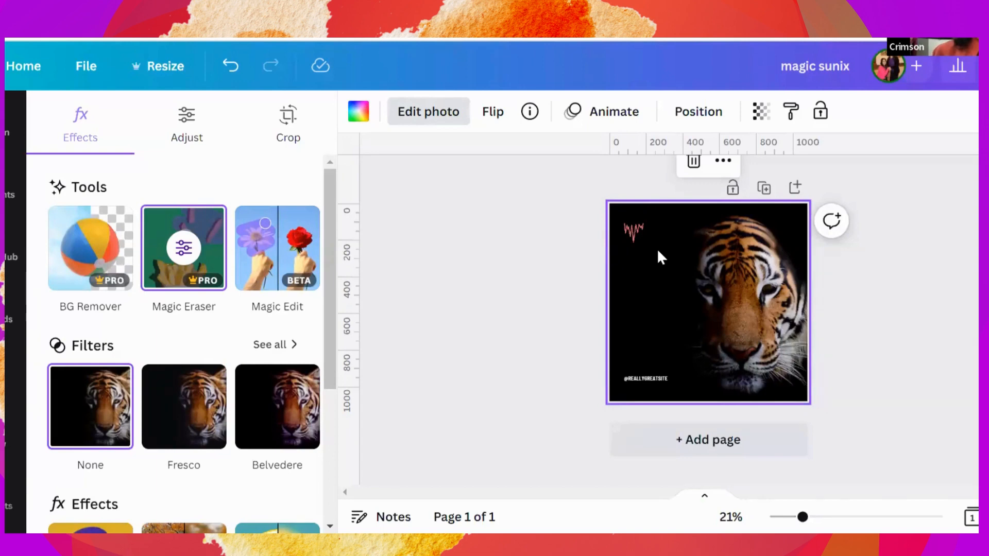
{"action": "left_click", "coordinate": [301, 232]}
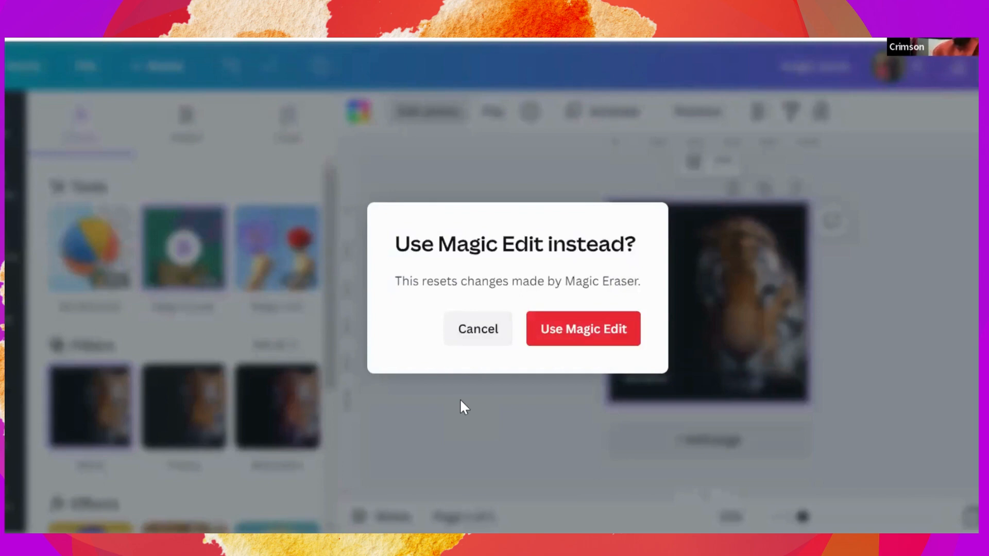
{"action": "left_click", "coordinate": [585, 335]}
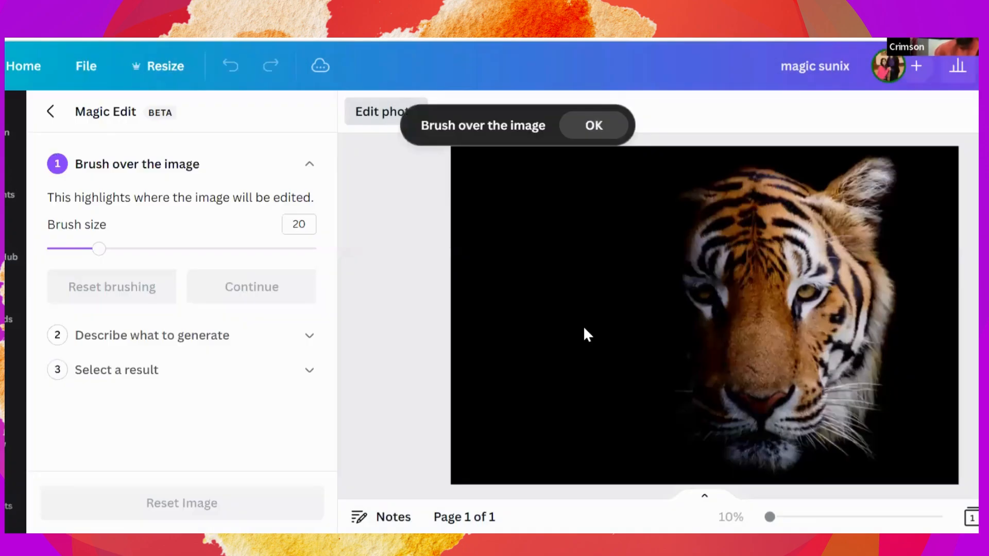
{"action": "left_click", "coordinate": [589, 126]}
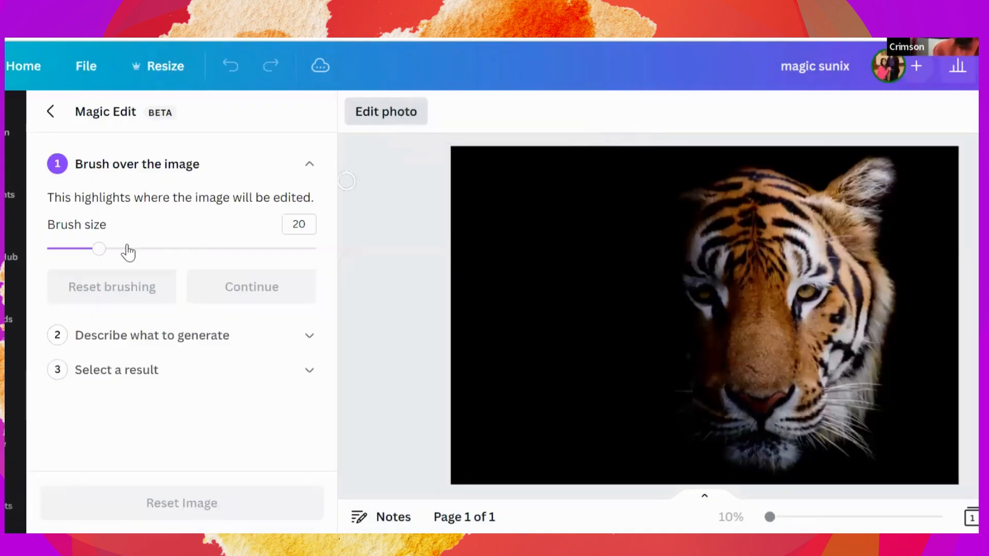
{"action": "mouse_move", "coordinate": [104, 252]}
{"action": "left_mouse_down"}
{"action": "mouse_move", "coordinate": [206, 253]}
{"action": "mouse_move", "coordinate": [272, 277]}
{"action": "left_mouse_up"}
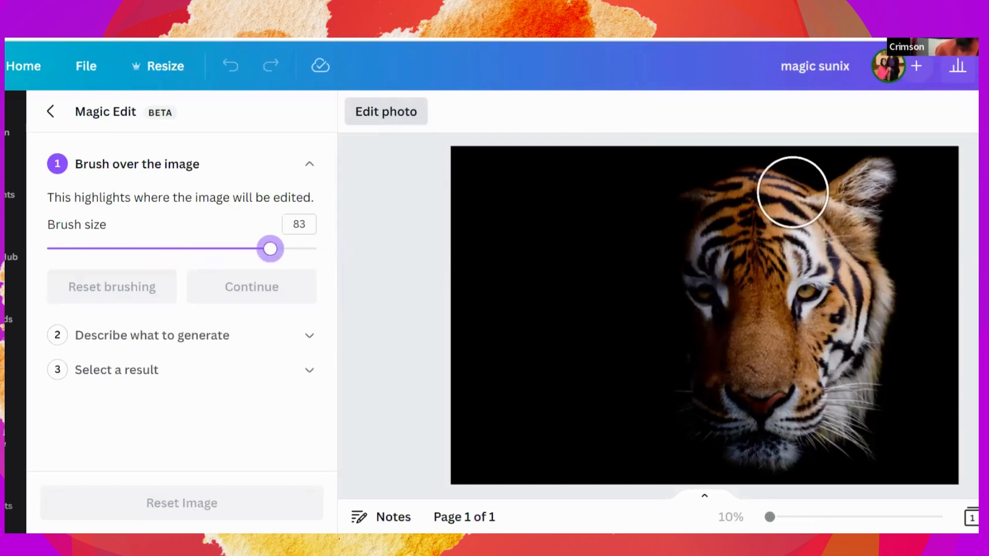
{"action": "mouse_move", "coordinate": [793, 191]}
{"action": "left_mouse_down"}
{"action": "mouse_move", "coordinate": [802, 236]}
{"action": "mouse_move", "coordinate": [793, 451]}
{"action": "mouse_move", "coordinate": [780, 195]}
{"action": "mouse_move", "coordinate": [800, 178]}
{"action": "mouse_move", "coordinate": [829, 174]}
{"action": "mouse_move", "coordinate": [892, 183]}
{"action": "mouse_move", "coordinate": [832, 240]}
{"action": "mouse_move", "coordinate": [881, 264]}
{"action": "mouse_move", "coordinate": [846, 307]}
{"action": "mouse_move", "coordinate": [882, 327]}
{"action": "mouse_move", "coordinate": [873, 353]}
{"action": "mouse_move", "coordinate": [838, 383]}
{"action": "mouse_move", "coordinate": [890, 399]}
{"action": "mouse_move", "coordinate": [875, 422]}
{"action": "mouse_move", "coordinate": [843, 428]}
{"action": "mouse_move", "coordinate": [821, 462]}
{"action": "mouse_move", "coordinate": [849, 448]}
{"action": "mouse_move", "coordinate": [888, 369]}
{"action": "mouse_move", "coordinate": [886, 161]}
{"action": "mouse_move", "coordinate": [907, 219]}
{"action": "mouse_move", "coordinate": [903, 470]}
{"action": "mouse_move", "coordinate": [868, 486]}
{"action": "left_mouse_up"}
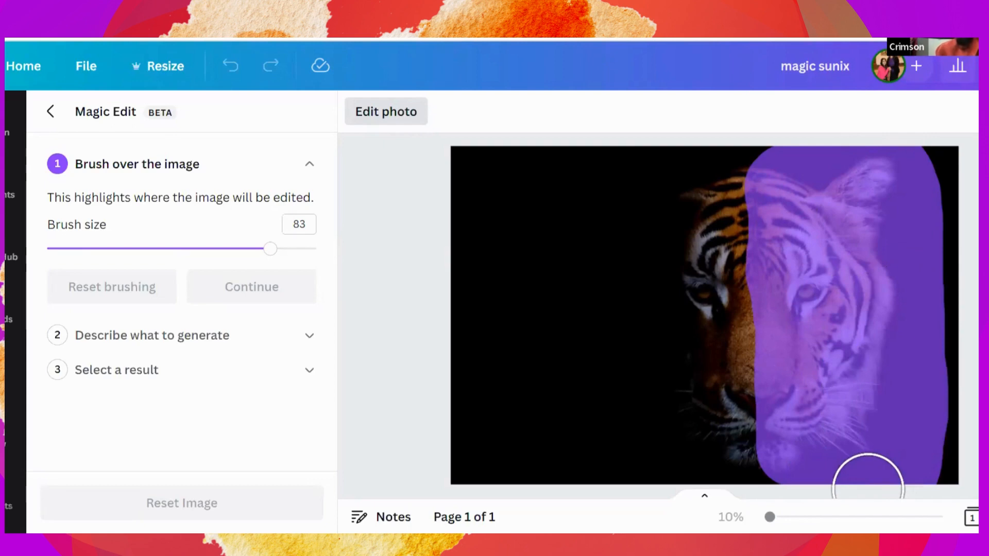
Generate Magic Edit results for the brushed area from the prompt "A colourful unicorn with rainbows and flowers around it".
{"action": "left_click", "coordinate": [253, 297]}
{"action": "left_click", "coordinate": [250, 287]}
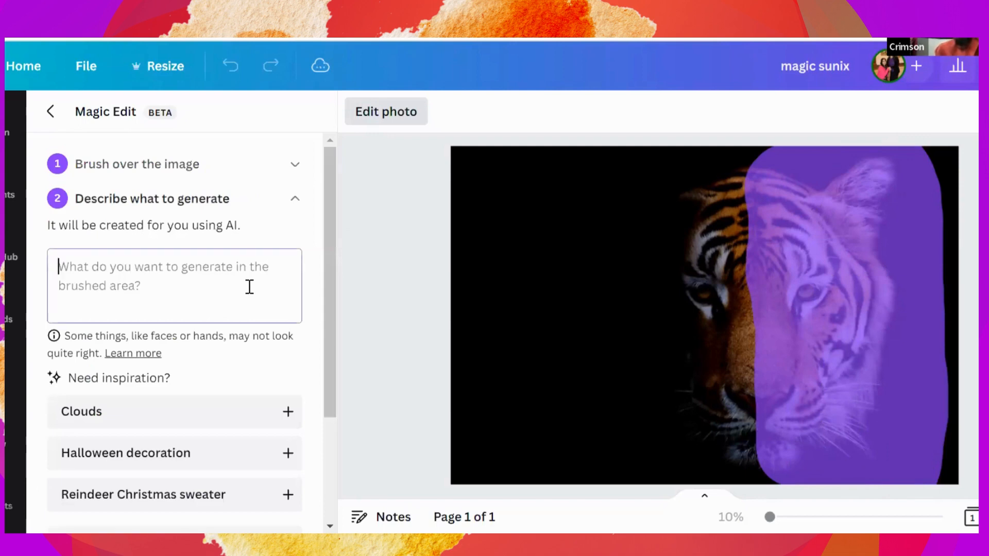
{"action": "type", "text": "A "}
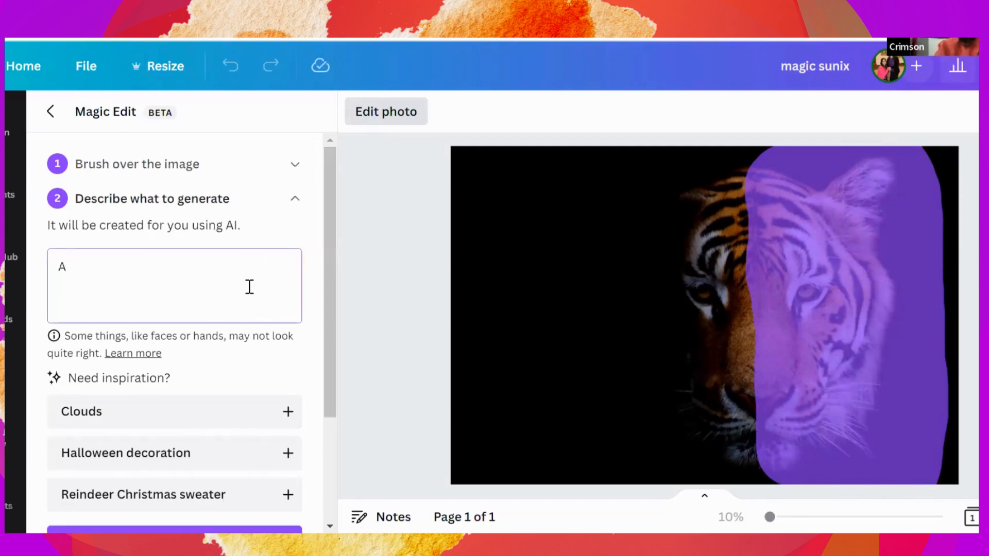
{"action": "type", "text": "colourful unico"}
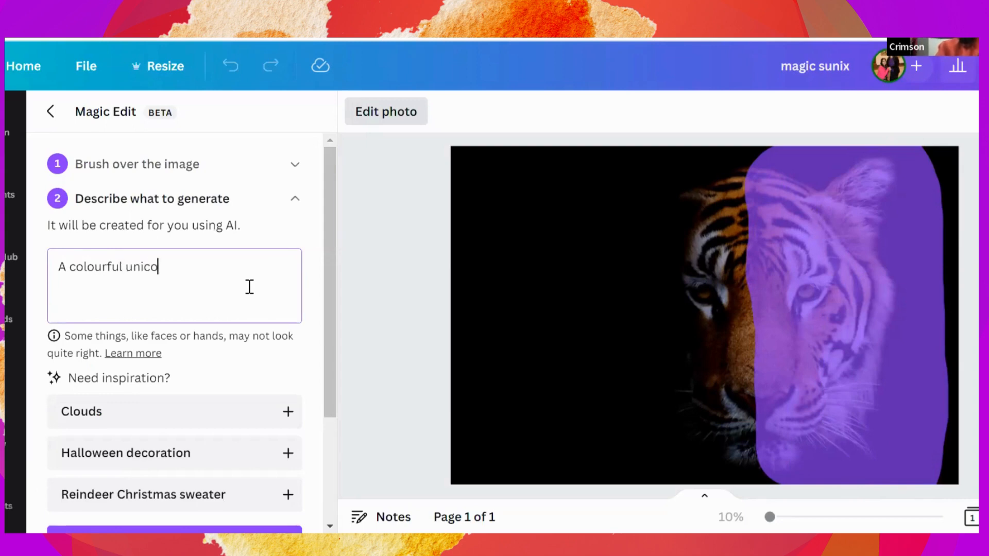
{"action": "type", "text": "rn with tai"}
{"action": "key", "text": "BackSpace"}
{"action": "type", "text": "bows"}
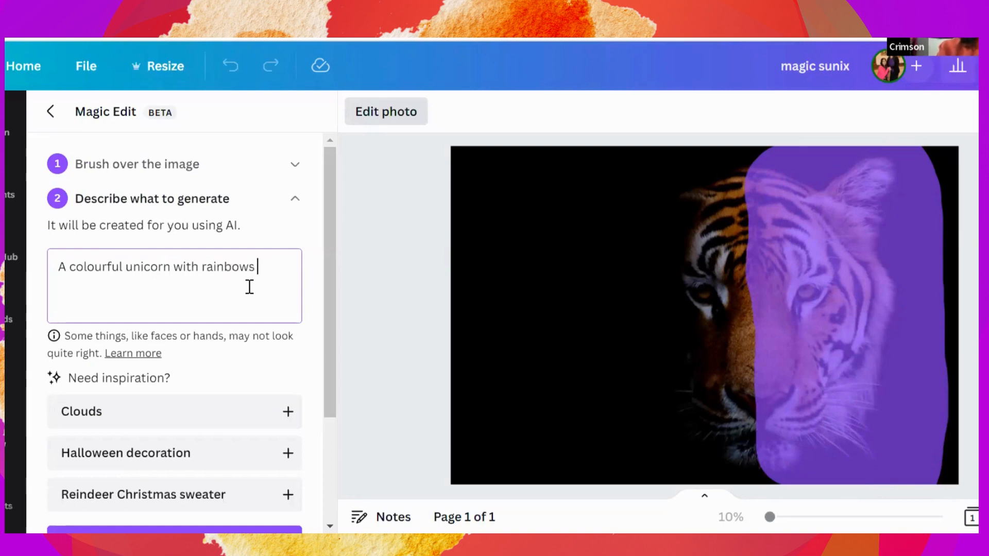
{"action": "type", "text": " and "}
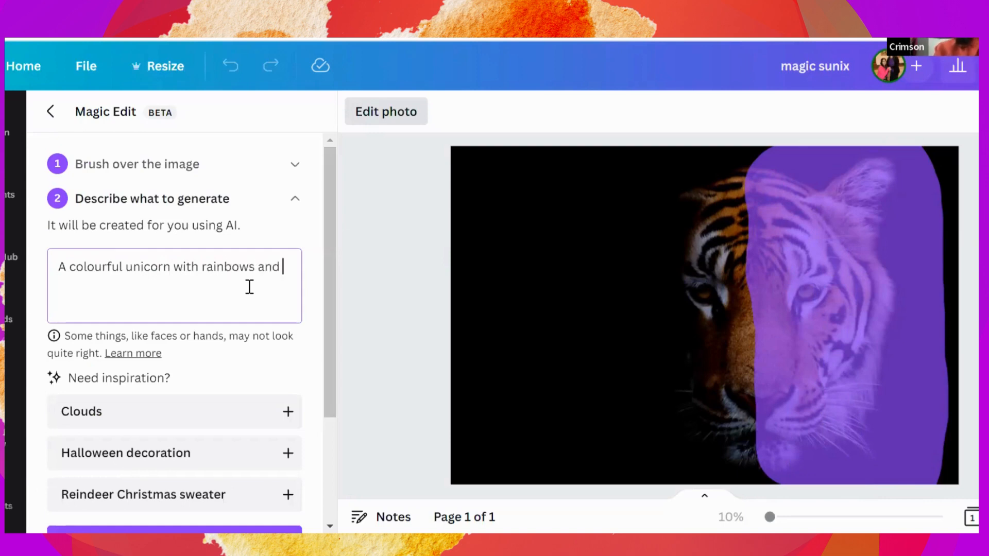
{"action": "type", "text": "flowers "}
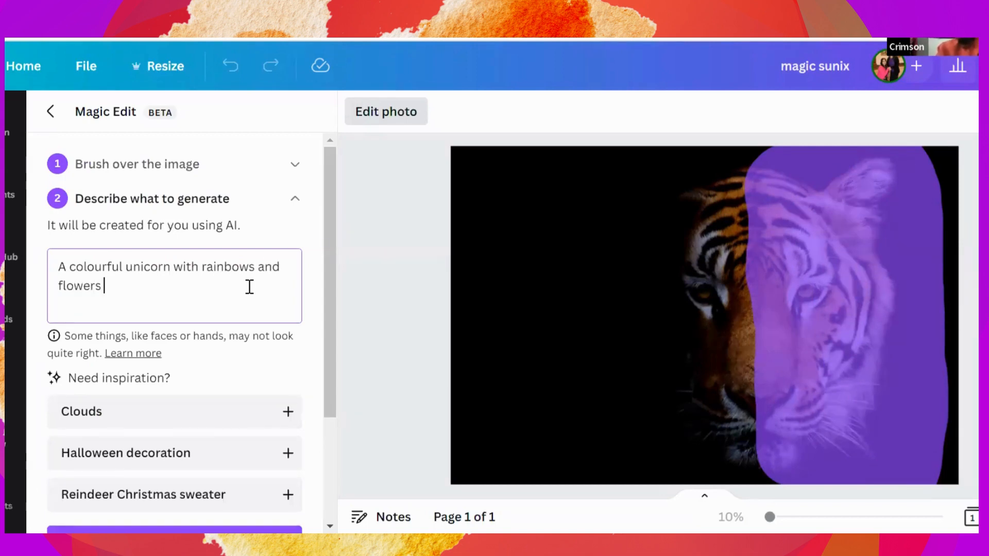
{"action": "type", "text": "around it"}
{"action": "left_click_drag", "start_coordinate": [332, 322], "coordinate": [332, 437]}
{"action": "left_click", "coordinate": [196, 400]}
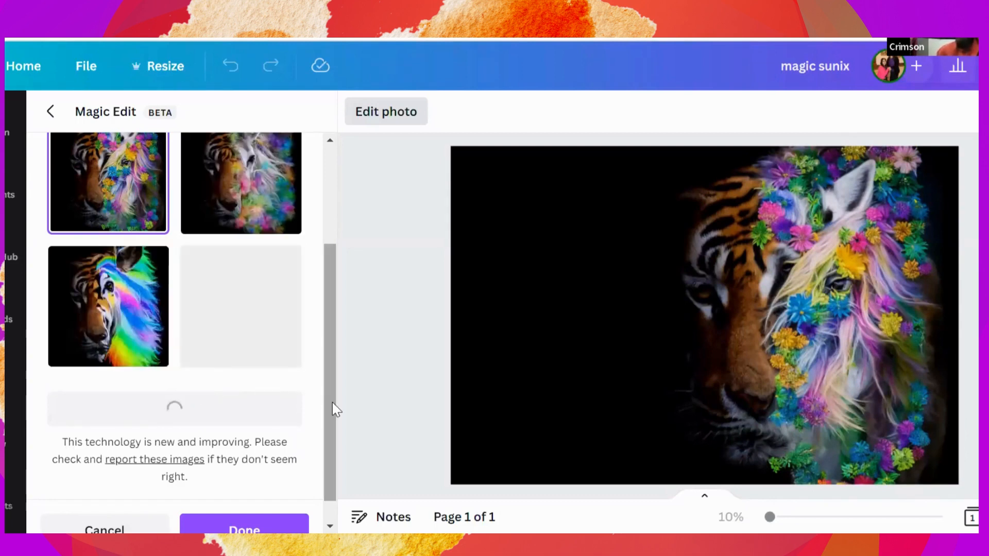
{"action": "left_click_drag", "start_coordinate": [332, 393], "coordinate": [332, 364]}
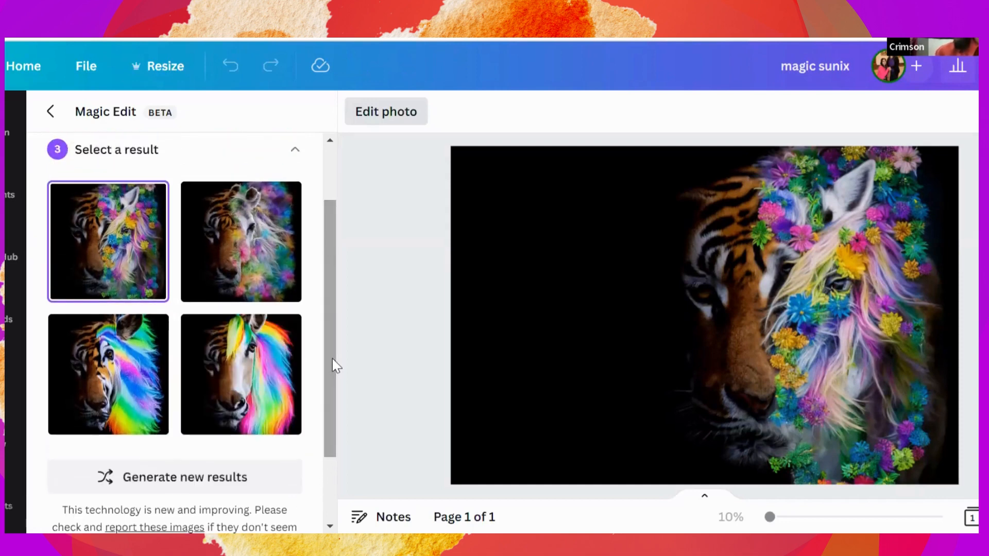
Compare the four Magic Edit results and apply the fourth one, the white-faced horse with the rainbow mane.
{"action": "left_click", "coordinate": [242, 253]}
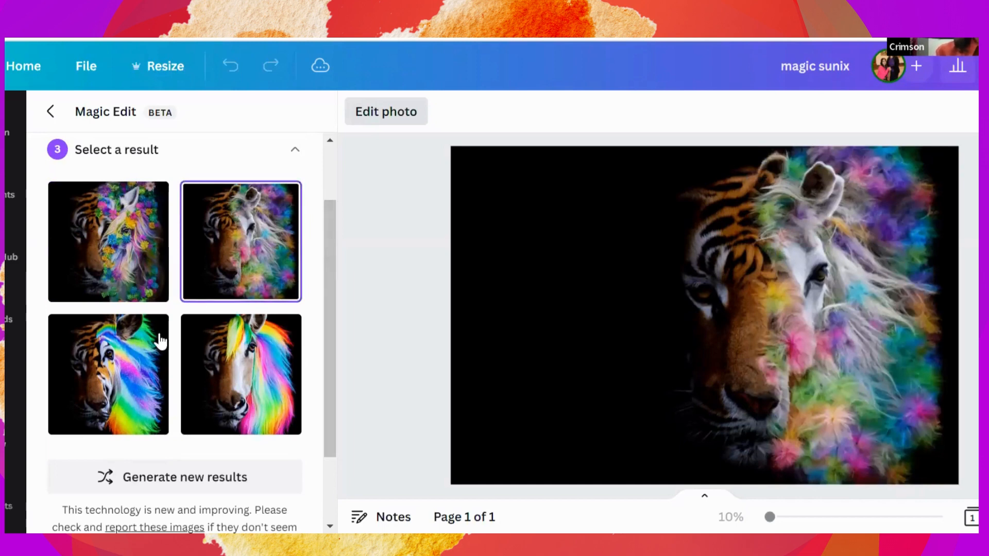
{"action": "left_click", "coordinate": [131, 367]}
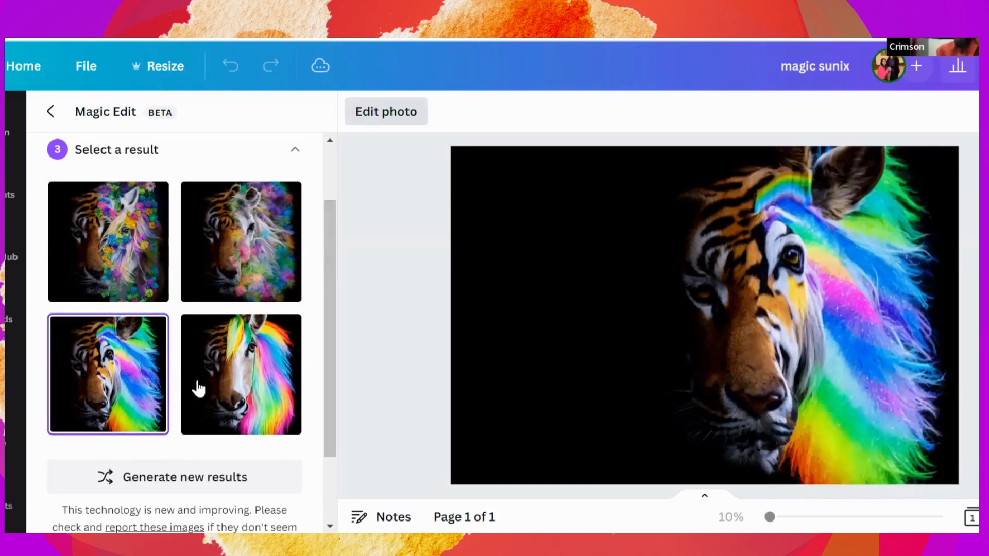
{"action": "left_click", "coordinate": [219, 390]}
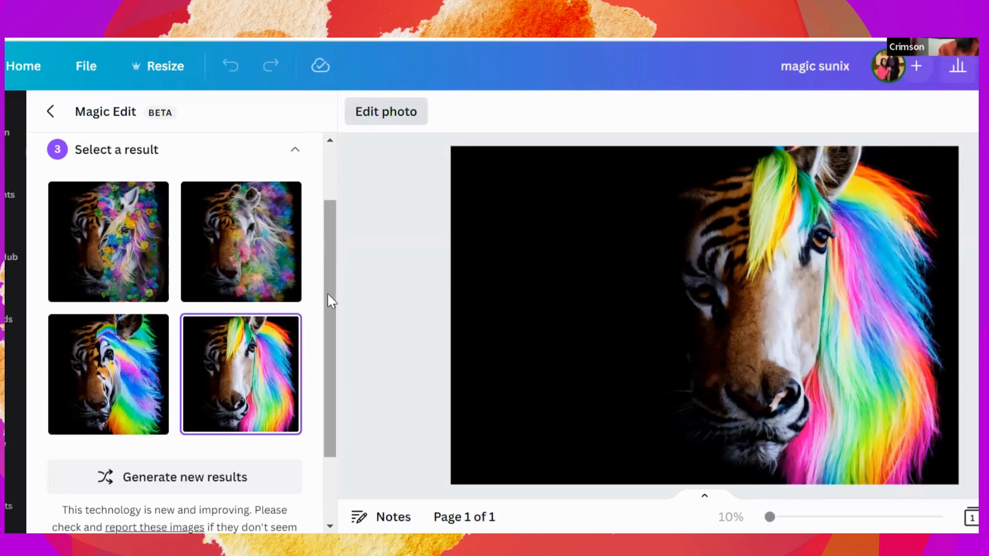
{"action": "left_click_drag", "start_coordinate": [327, 294], "coordinate": [338, 404]}
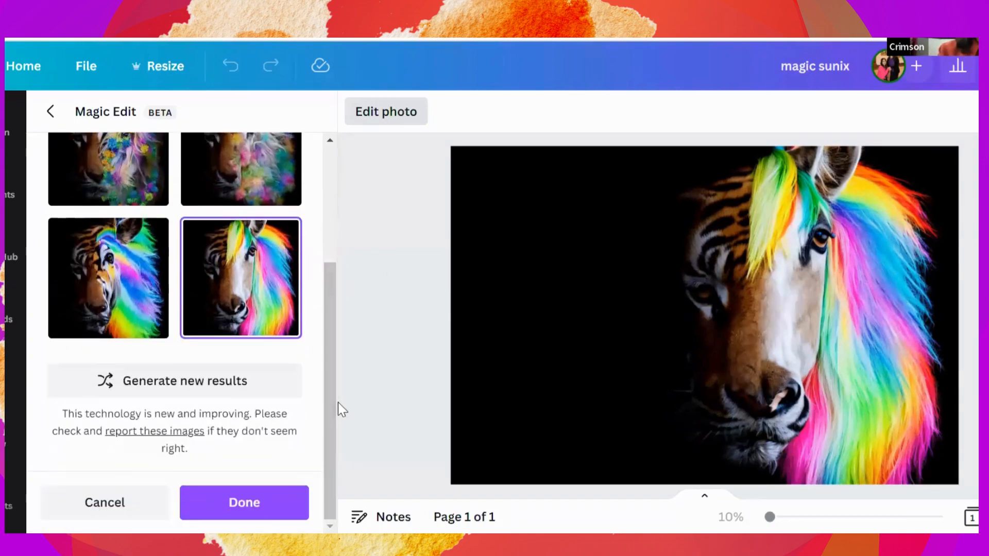
{"action": "left_click", "coordinate": [250, 501]}
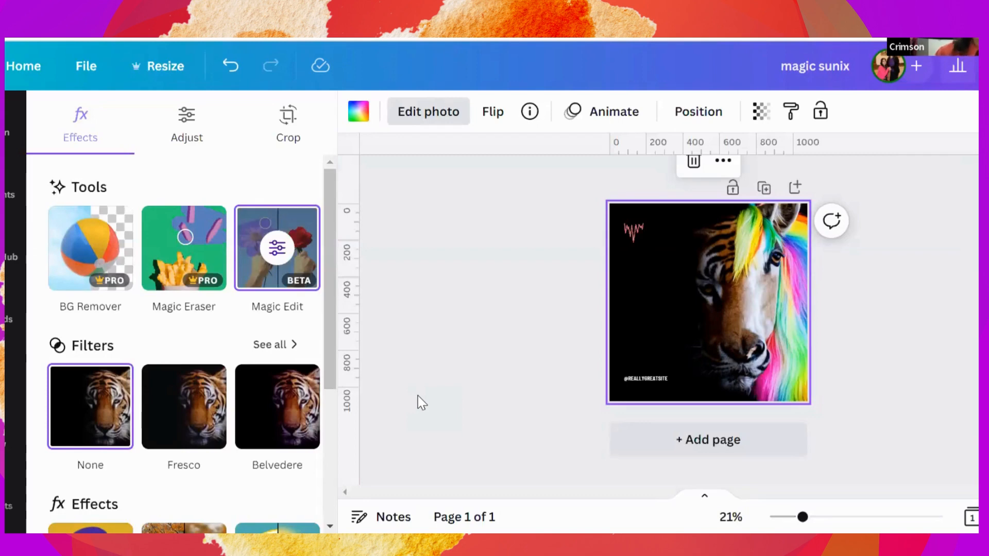
Detach the edited tiger photo from the background and enlarge it to cover the whole 1080 × 1080 px page.
{"action": "left_click", "coordinate": [648, 300]}
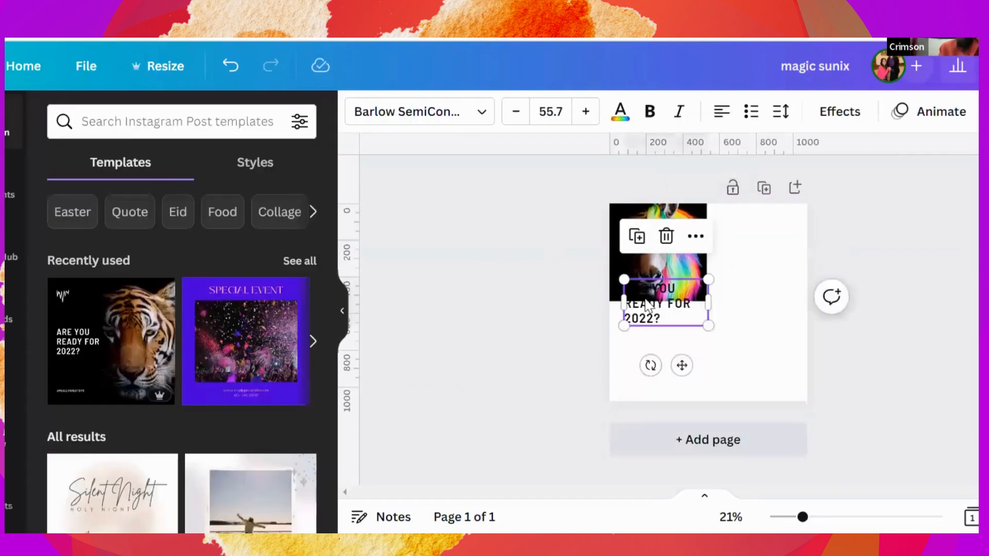
{"action": "left_click", "coordinate": [639, 217]}
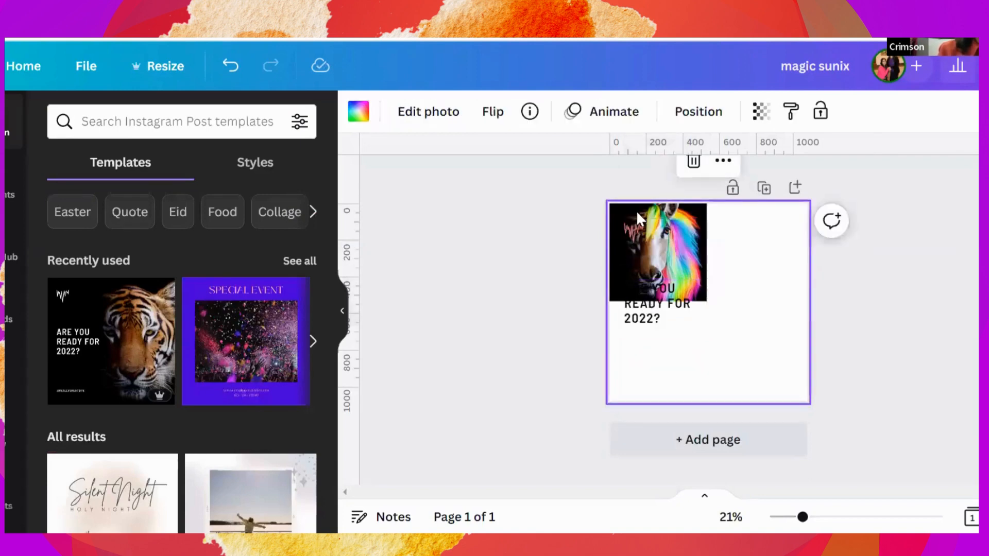
{"action": "right_click", "coordinate": [670, 238]}
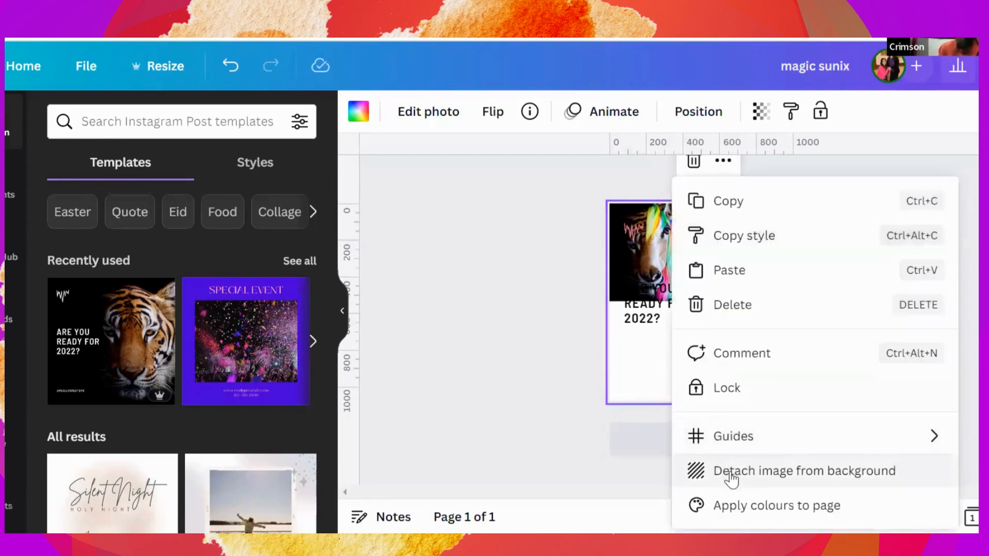
{"action": "left_click", "coordinate": [731, 473]}
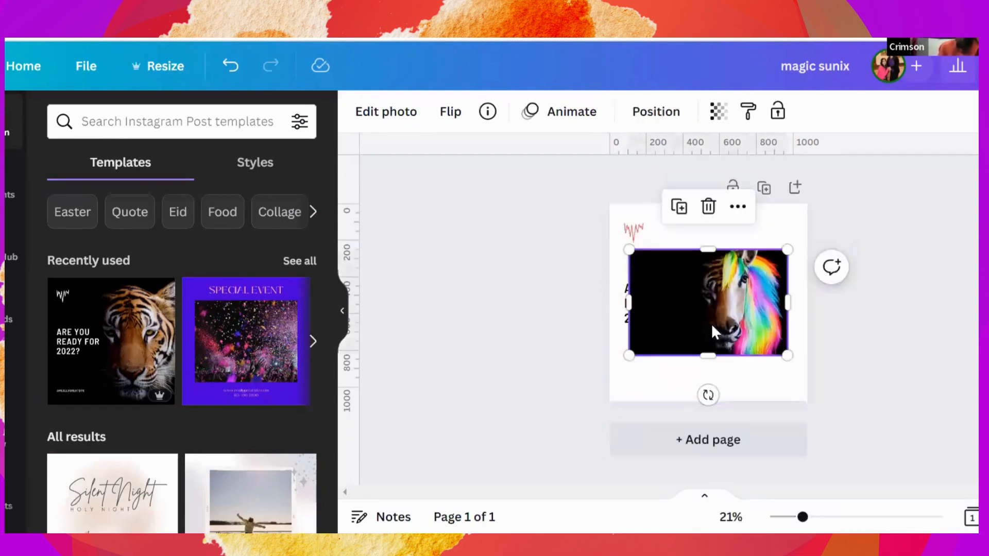
{"action": "left_click_drag", "start_coordinate": [712, 322], "coordinate": [730, 280]}
{"action": "left_click_drag", "start_coordinate": [650, 310], "coordinate": [598, 317]}
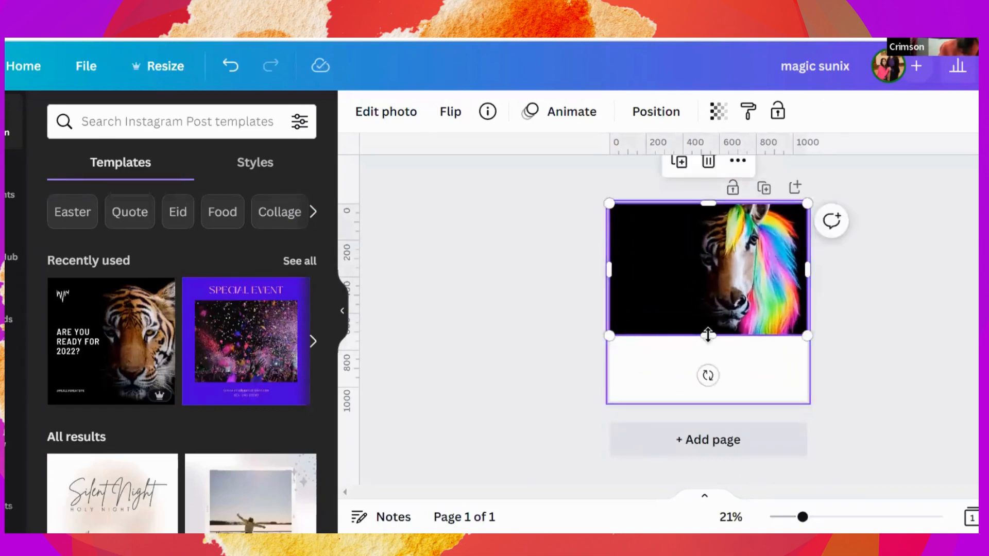
{"action": "left_click_drag", "start_coordinate": [709, 332], "coordinate": [690, 397]}
{"action": "left_click_drag", "start_coordinate": [721, 336], "coordinate": [747, 333]}
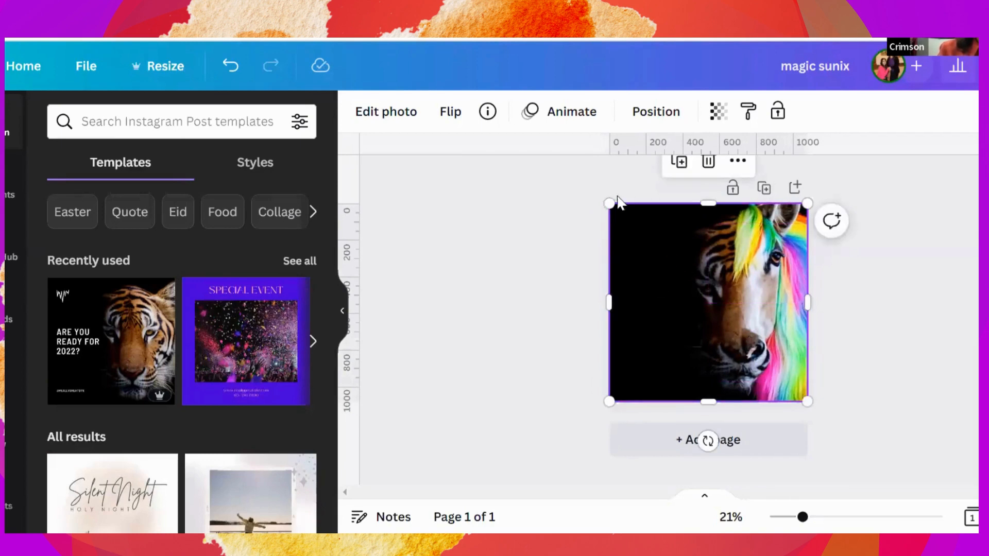
Move the photo layer below the handle, headline and logo layers, directly above the page background.
{"action": "left_click", "coordinate": [648, 122]}
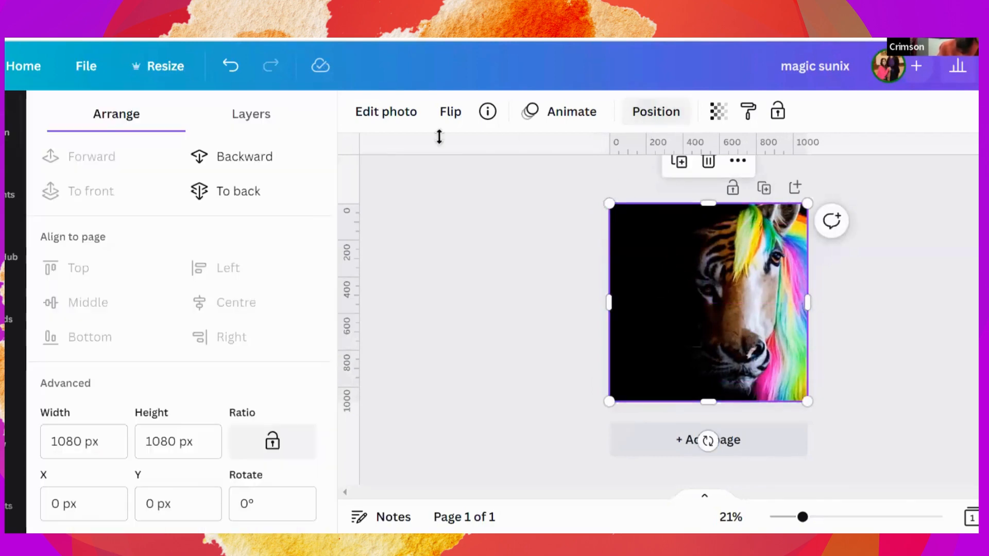
{"action": "left_click", "coordinate": [263, 118]}
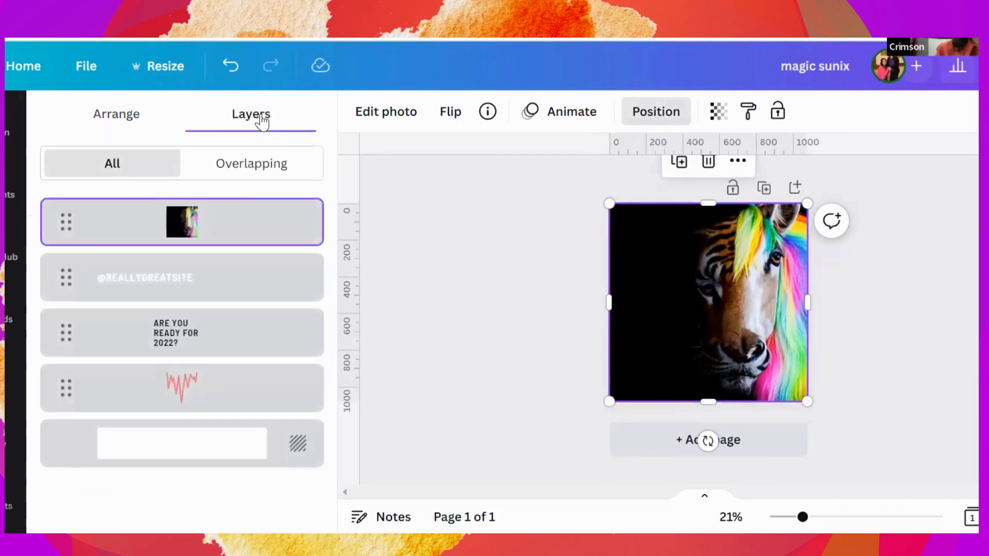
{"action": "mouse_move", "coordinate": [230, 227]}
{"action": "left_click_drag", "start_coordinate": [230, 227], "coordinate": [230, 407]}
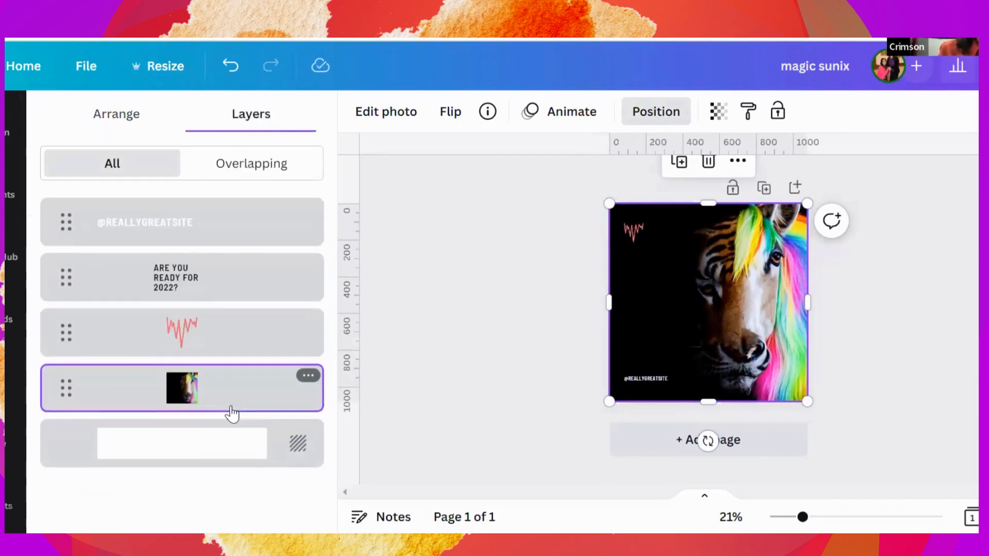
{"action": "left_click", "coordinate": [212, 285]}
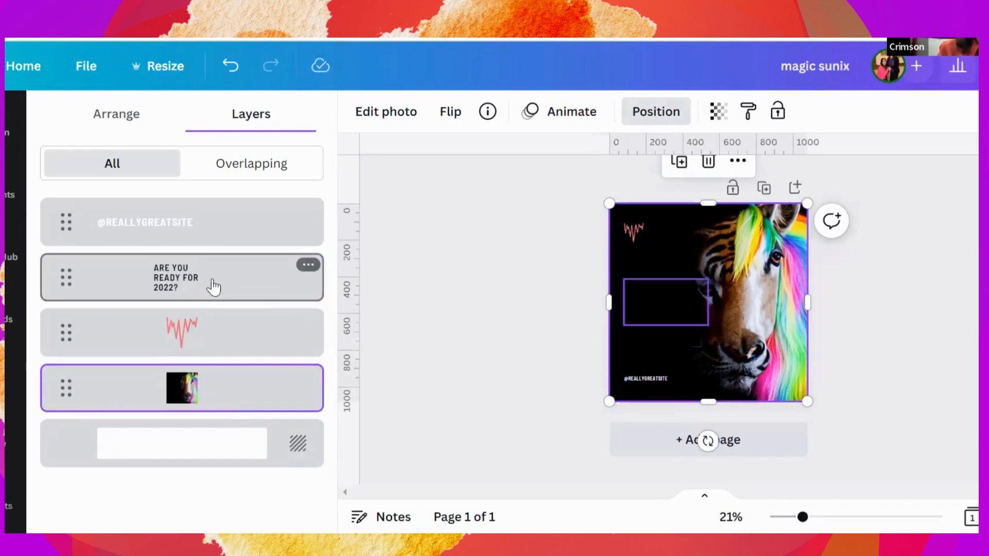
Change the headline "ARE YOU READY FOR 2022?" to the coral document colour #ed6f76.
{"action": "double_click", "coordinate": [660, 299]}
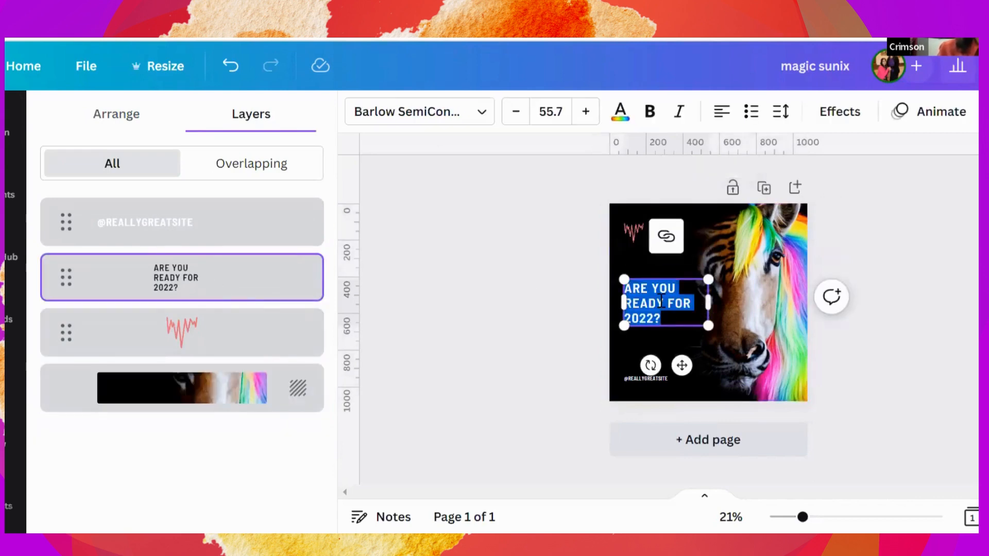
{"action": "left_click", "coordinate": [621, 113]}
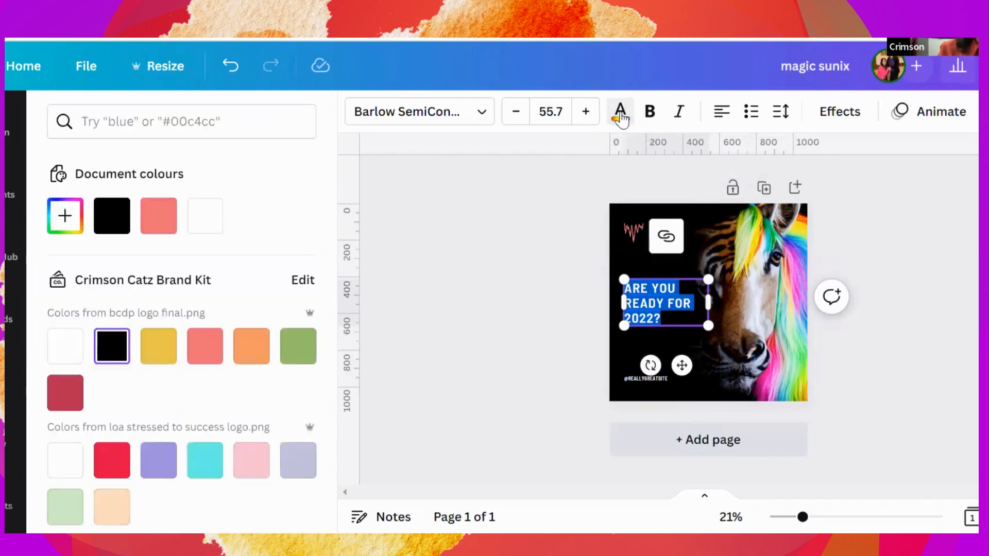
{"action": "left_click", "coordinate": [160, 215]}
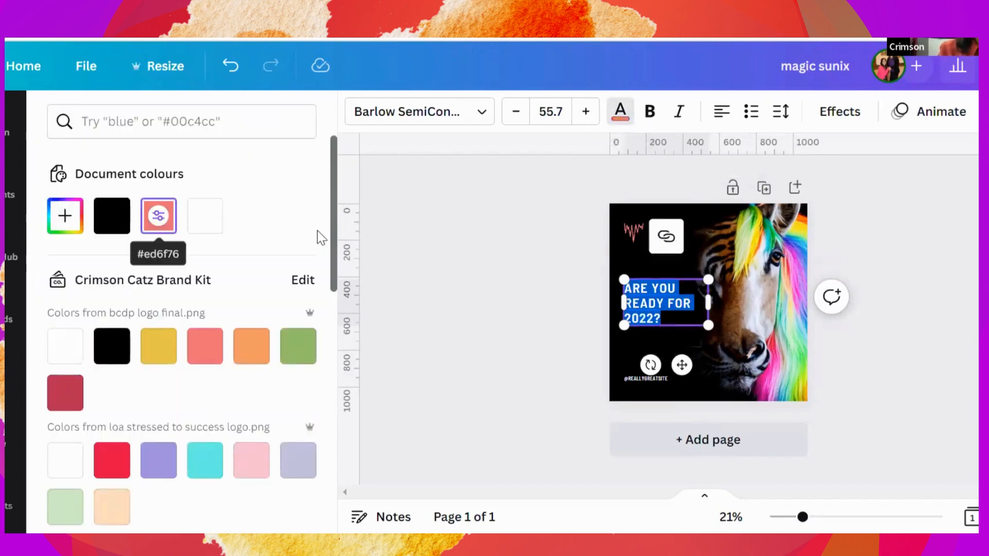
{"action": "left_click", "coordinate": [443, 264]}
{"action": "left_click", "coordinate": [483, 268]}
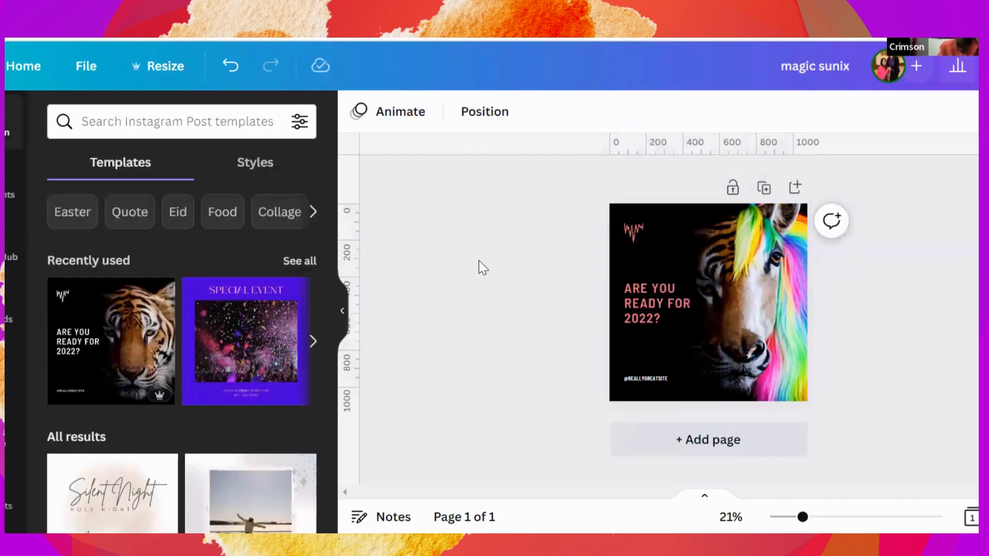
Recolour the zigzag logo above the headline with the green from the brand kit.
{"action": "left_click", "coordinate": [629, 230]}
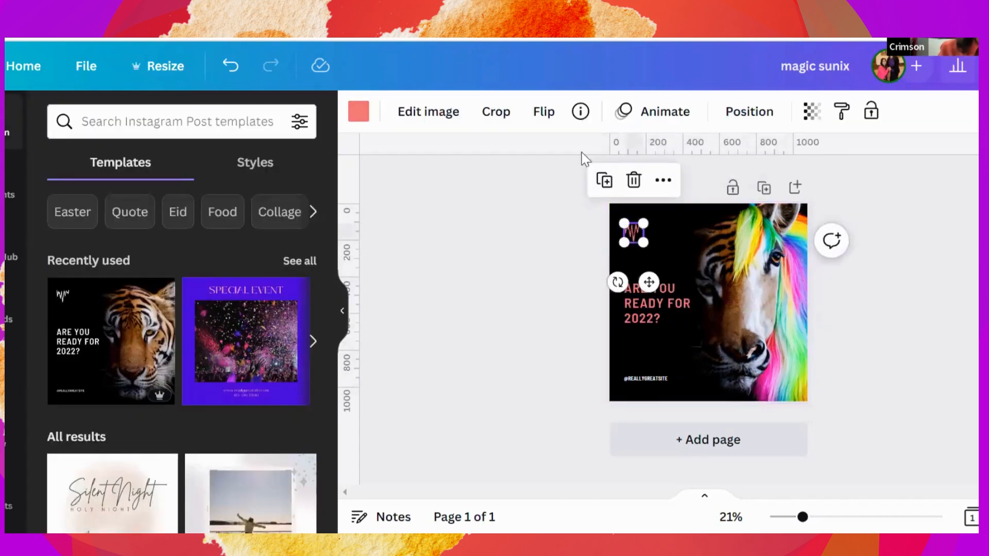
{"action": "left_click", "coordinate": [358, 118]}
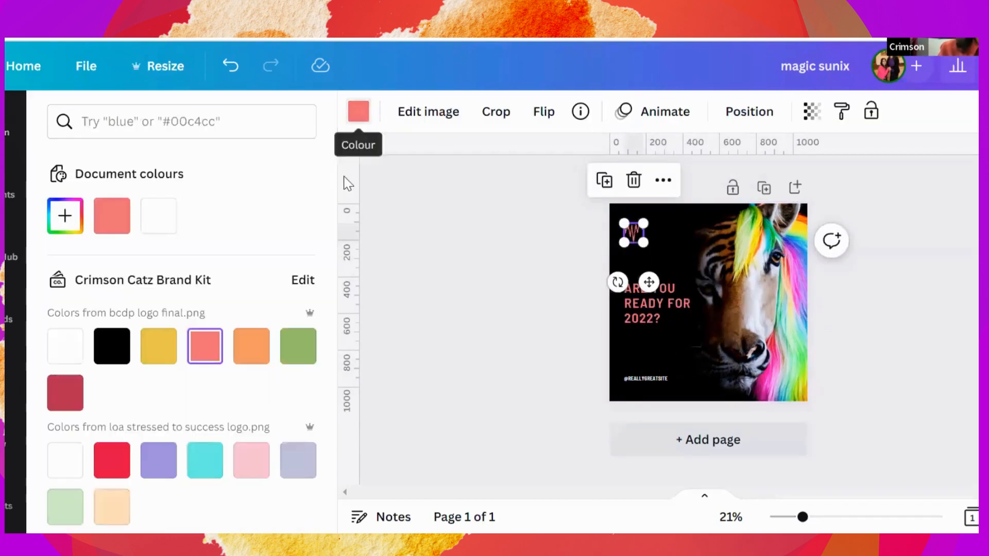
{"action": "left_click", "coordinate": [298, 346]}
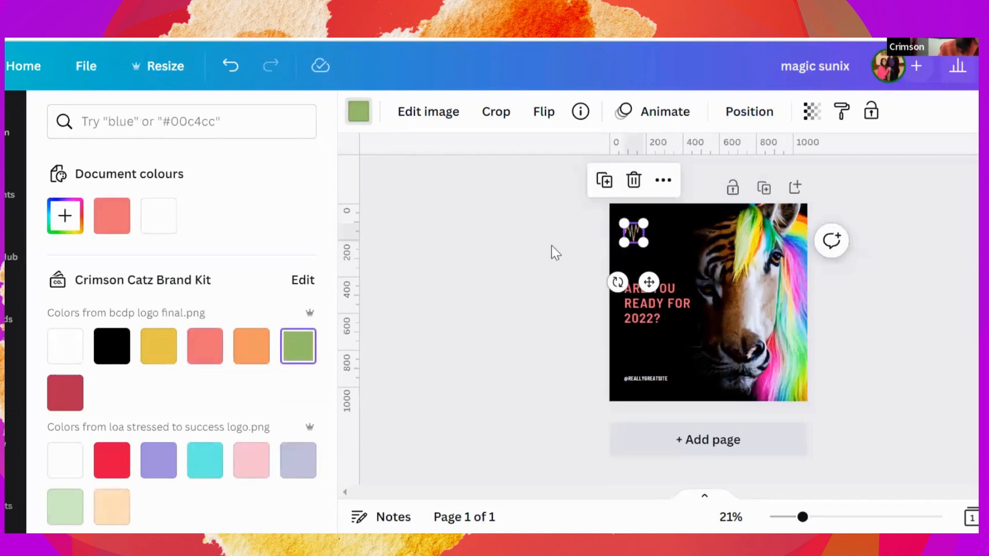
{"action": "left_click", "coordinate": [552, 250]}
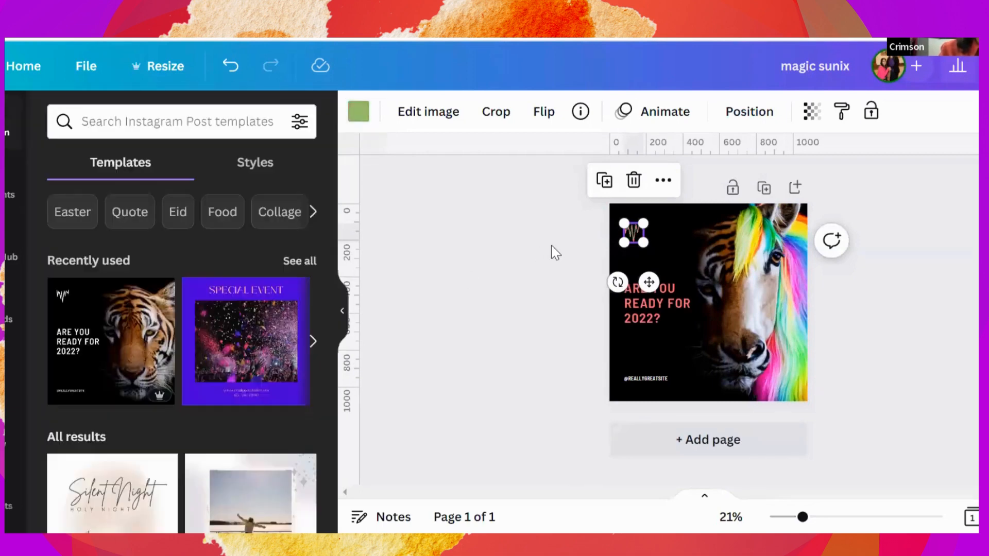
{"action": "left_click", "coordinate": [641, 378]}
{"action": "left_click_drag", "start_coordinate": [640, 378], "coordinate": [669, 378]}
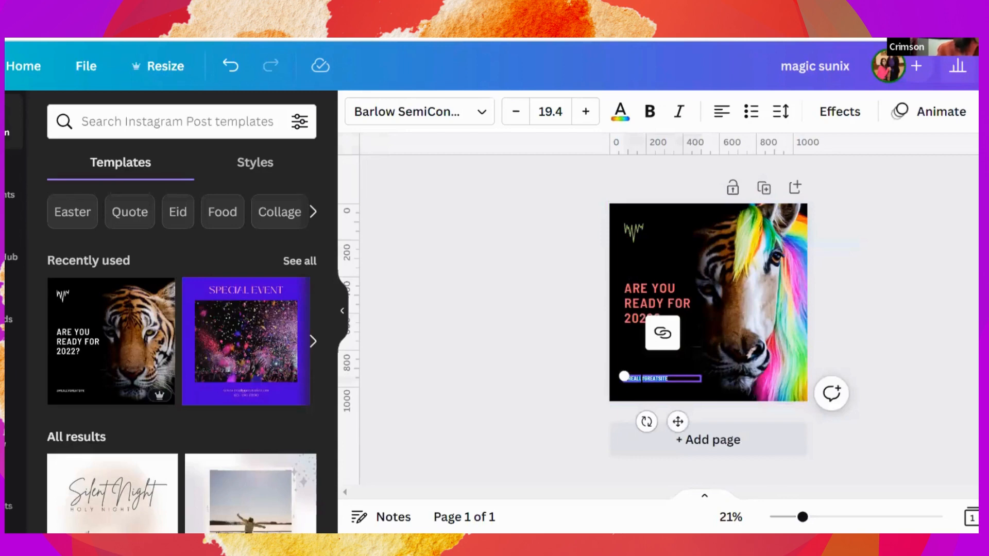
{"action": "key", "text": "BackSpace"}
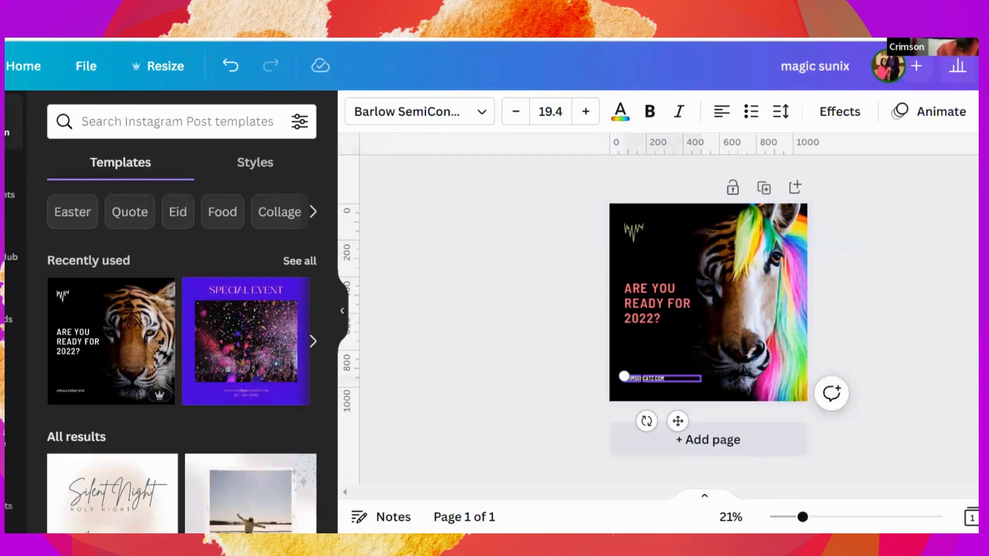
{"action": "left_click", "coordinate": [550, 382]}
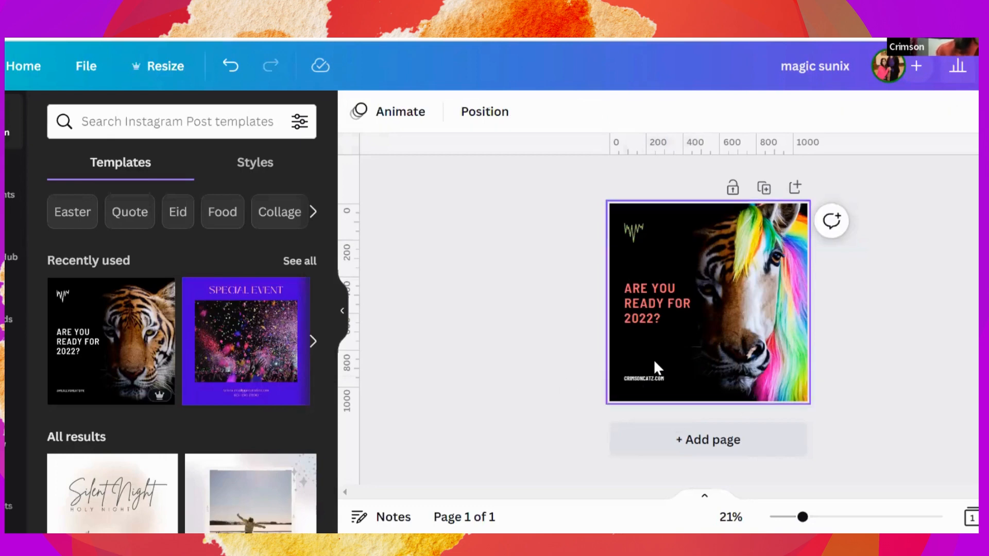
Replace the headline text with "GET MAGICAL WITH CANVA".
{"action": "scroll", "coordinate": [848, 315], "scroll_direction": "up", "scroll_amount": 5}
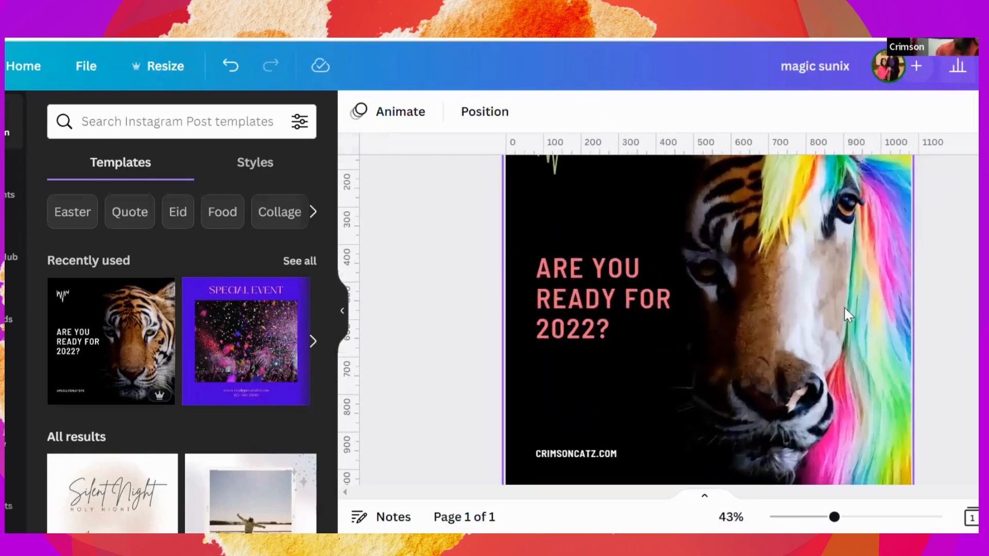
{"action": "scroll", "coordinate": [844, 309], "scroll_direction": "up", "scroll_amount": 3}
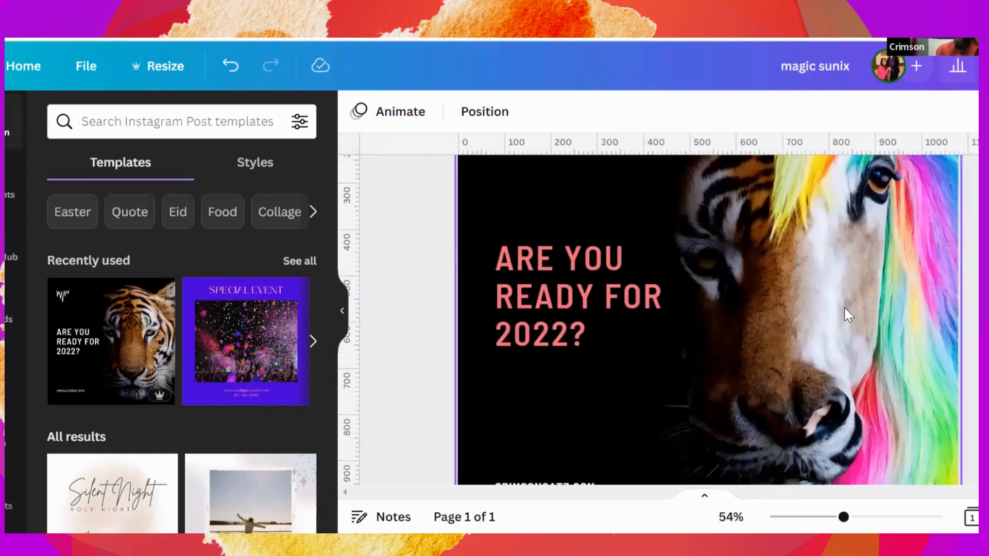
{"action": "scroll", "coordinate": [844, 309], "scroll_direction": "down", "scroll_amount": 4}
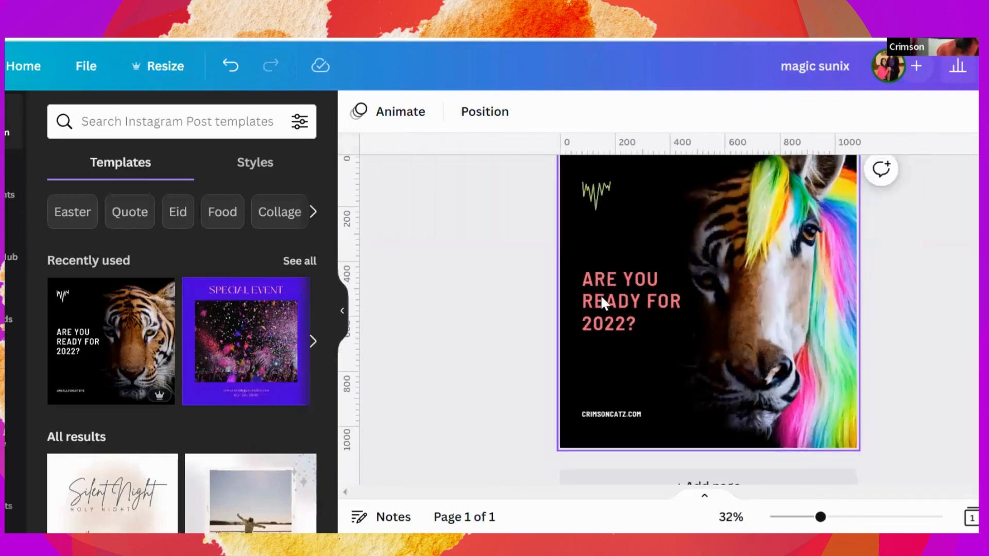
{"action": "left_click", "coordinate": [610, 297]}
{"action": "left_click", "coordinate": [612, 299]}
{"action": "type", "text": "G"}
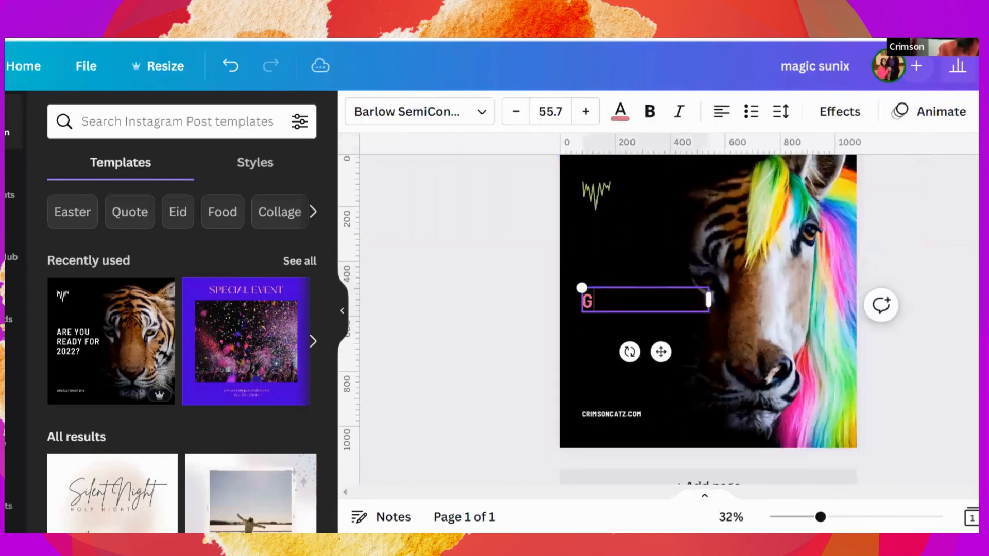
{"action": "type", "text": "ET MAGICAL"}
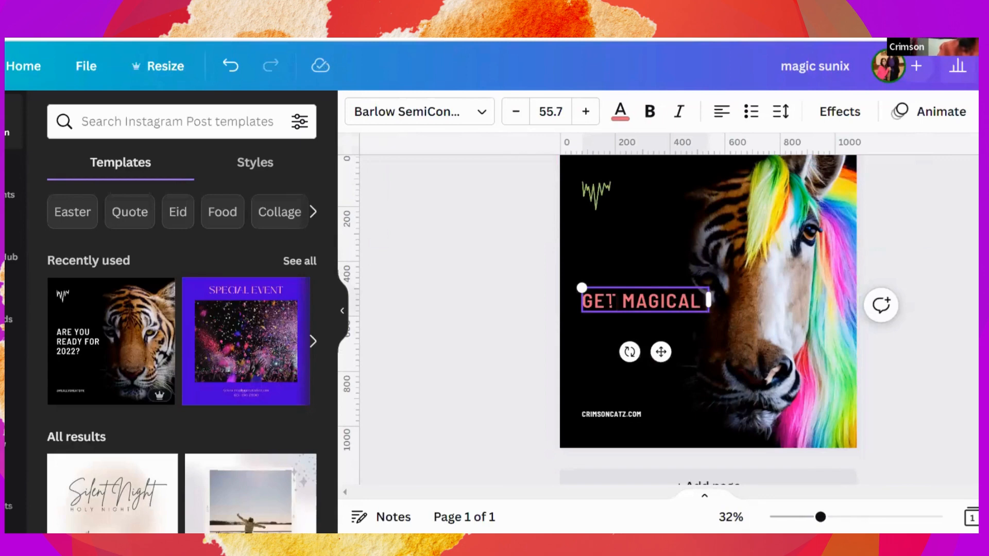
{"action": "type", "text": " WITH SUNITA"}
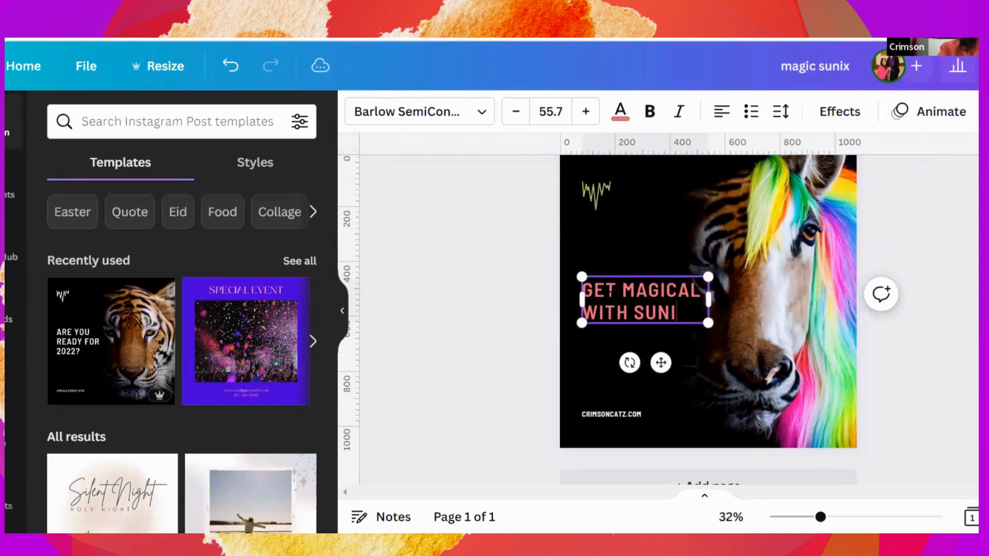
{"action": "key", "text": "BackSpace"}
{"action": "key", "text": "BackSpace"}
{"action": "key", "text": "BackSpace"}
{"action": "key", "text": "BackSpace"}
{"action": "key", "text": "BackSpace"}
{"action": "key", "text": "BackSpace"}
{"action": "type", "text": "COLO"}
{"action": "key", "text": "BackSpace"}
{"action": "key", "text": "BackSpace"}
{"action": "key", "text": "BackSpace"}
{"action": "type", "text": "ANVA AND"}
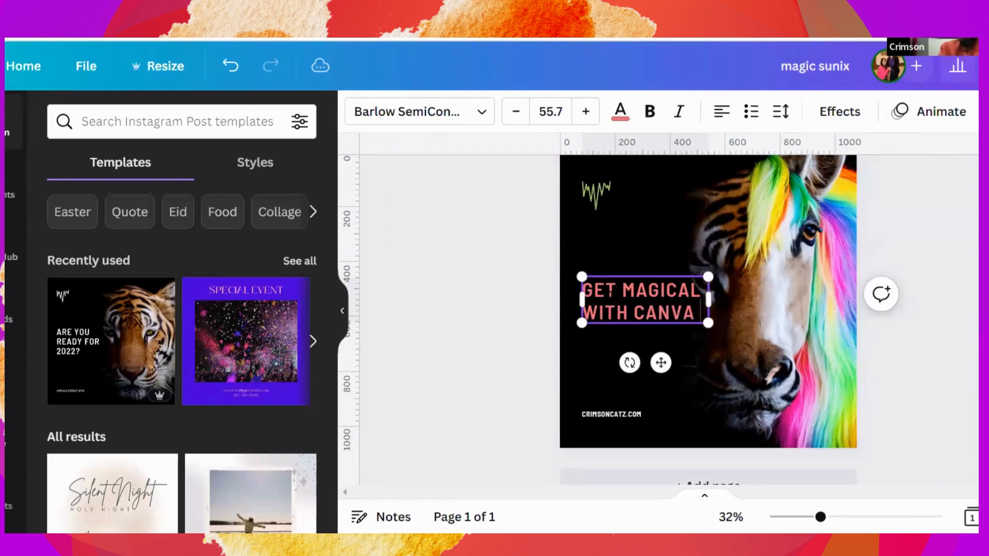
{"action": "key", "text": "BackSpace"}
{"action": "key", "text": "BackSpace"}
{"action": "key", "text": "BackSpace"}
{"action": "key", "text": "BackSpace"}
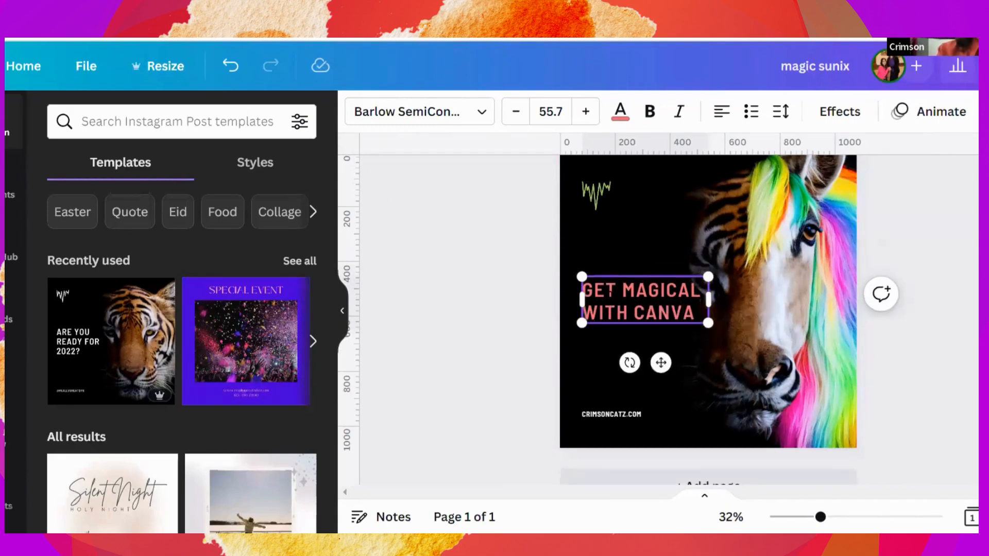
Extend the headline with "& COLOUR ALCHEMIST," followed by the presenter's full name and an exclamation mark.
{"action": "type", "text": "& COLOI"}
{"action": "key", "text": "BackSpace"}
{"action": "type", "text": "UR ALCHEMI"}
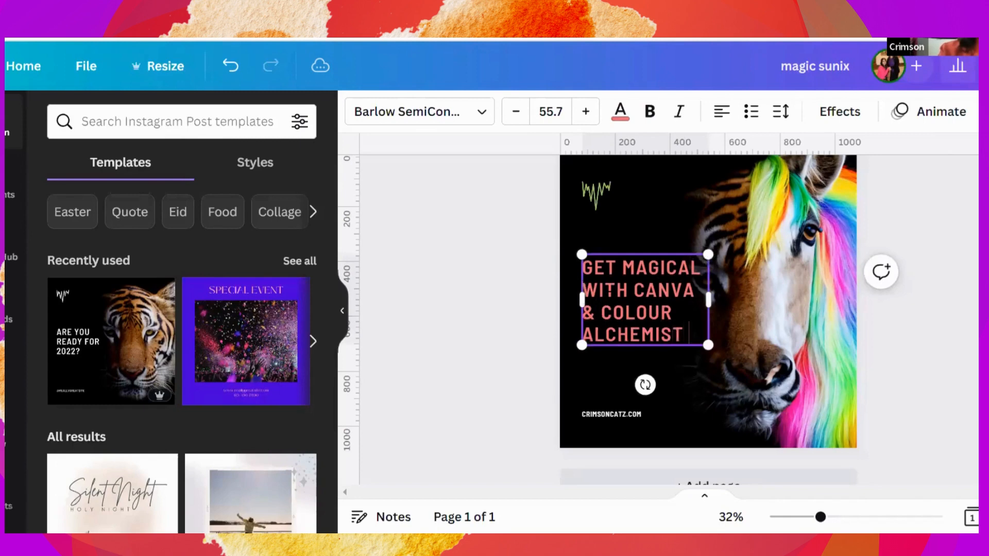
{"action": "type", "text": "ST, S"}
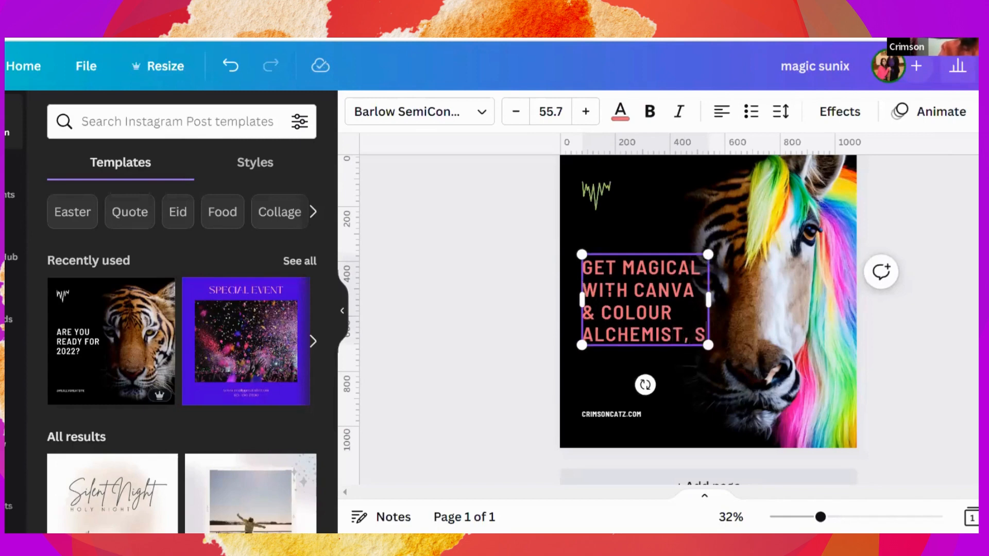
{"action": "type", "text": "UNITA JOHAL!"}
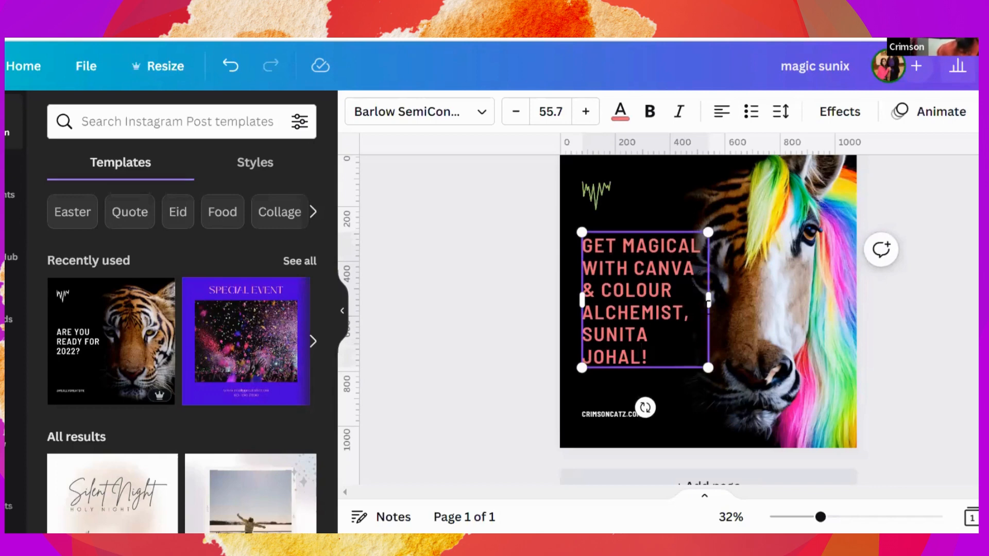
Narrow the headline text box so its longest line, "ALCHEMIST,", just fits beside the tiger's face, keeping the headline selected.
{"action": "left_click_drag", "start_coordinate": [696, 299], "coordinate": [694, 295]}
{"action": "left_click", "coordinate": [546, 294]}
{"action": "left_click_drag", "start_coordinate": [585, 295], "coordinate": [585, 307]}
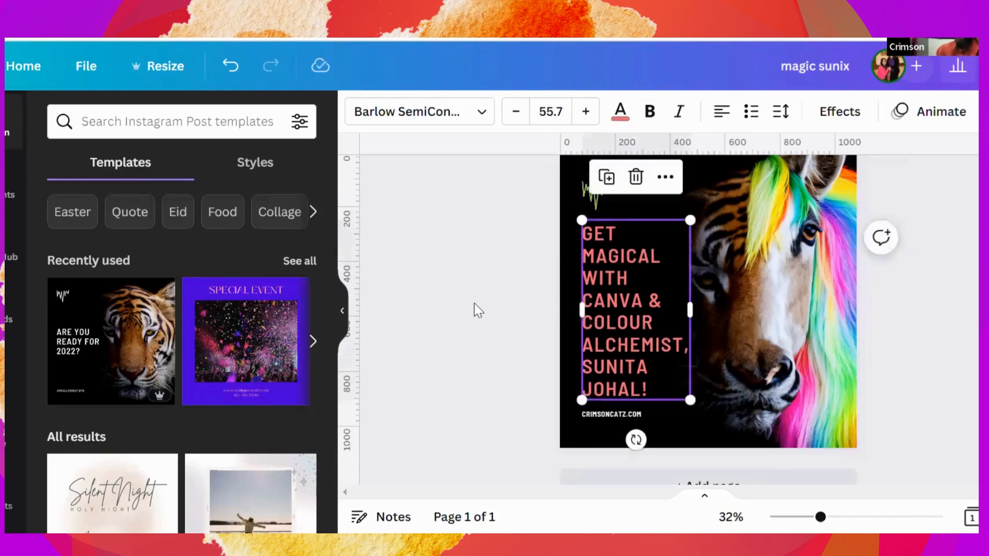
{"action": "left_click", "coordinate": [478, 309]}
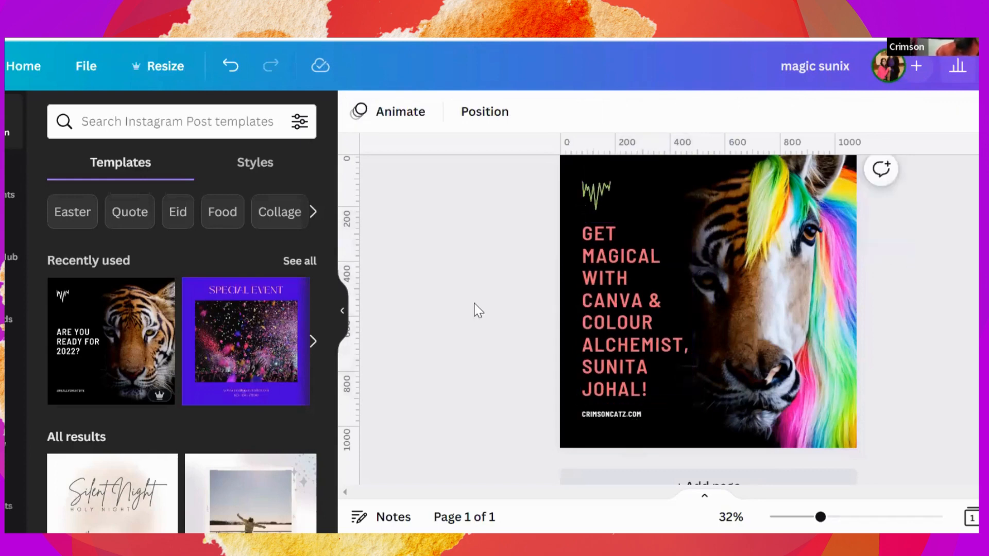
{"action": "left_click", "coordinate": [622, 302]}
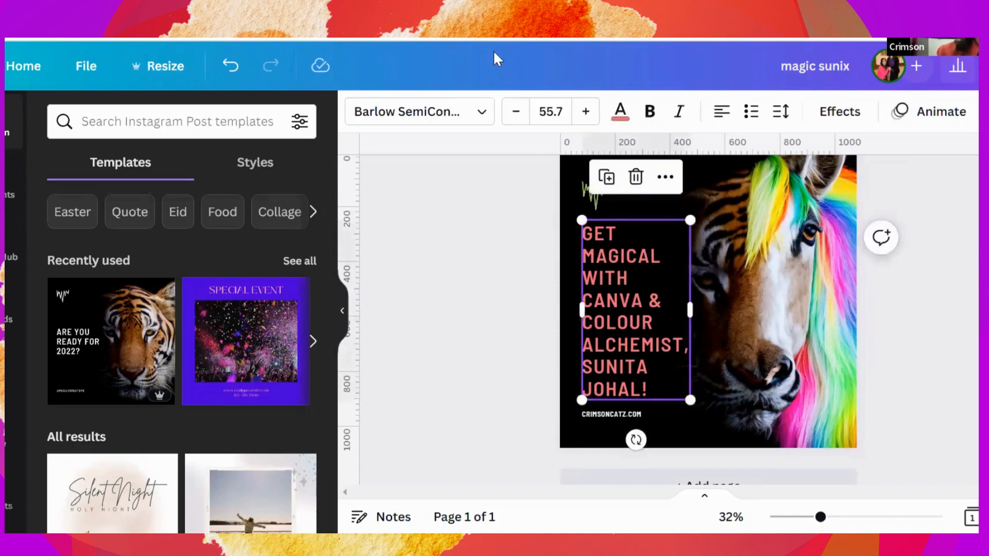